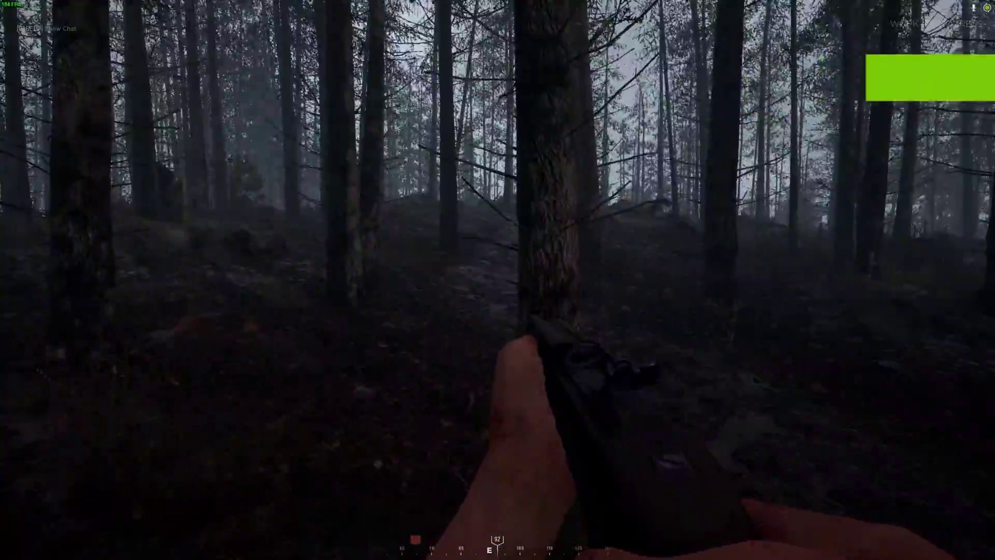
pyautogui.hotkey('shift', 'w')
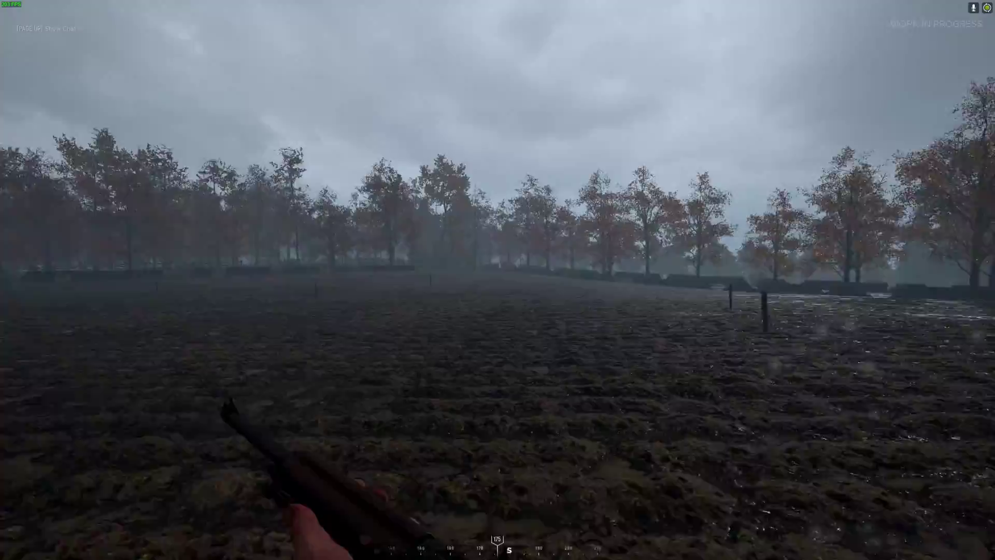
pyautogui.press('w')
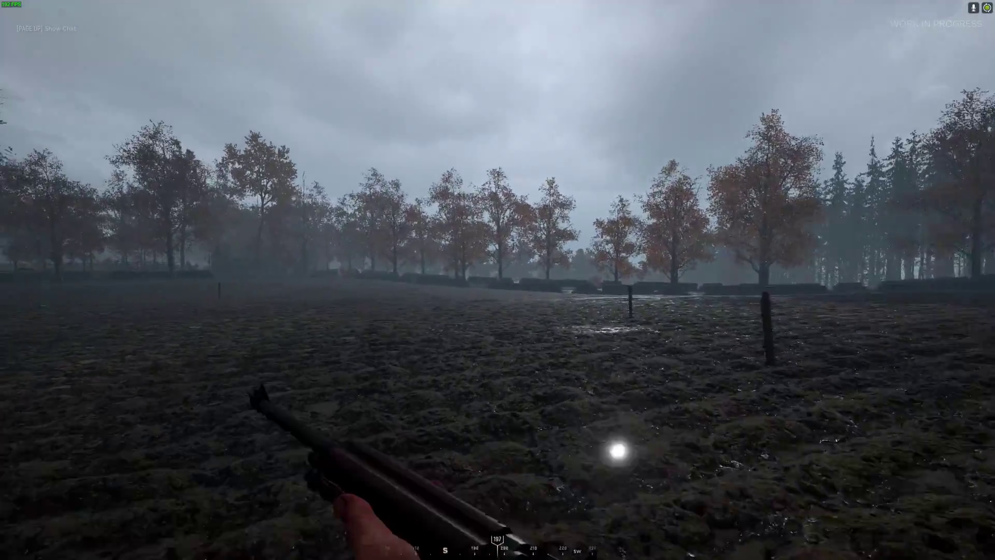
pyautogui.press('w')
pyautogui.rightClick(497, 279)
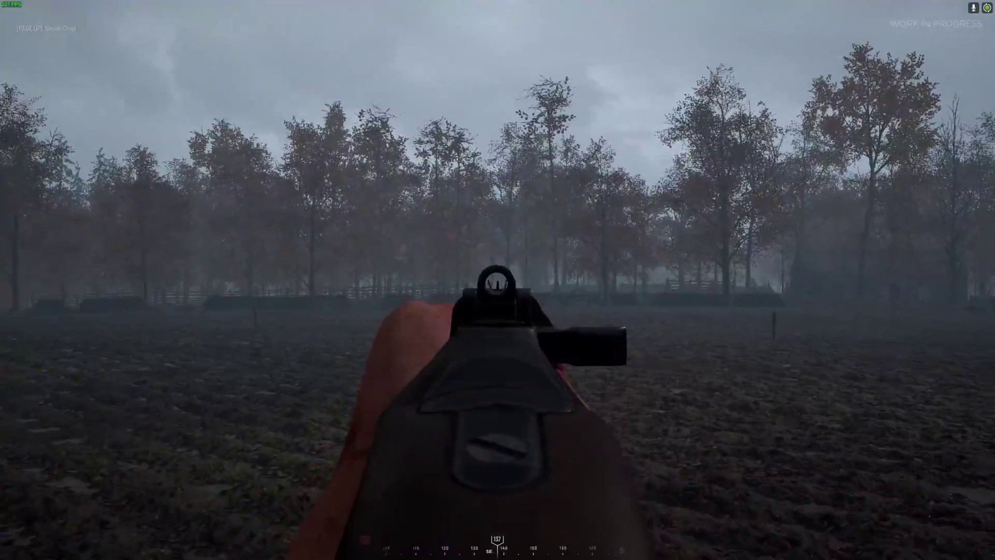
pyautogui.press('w')
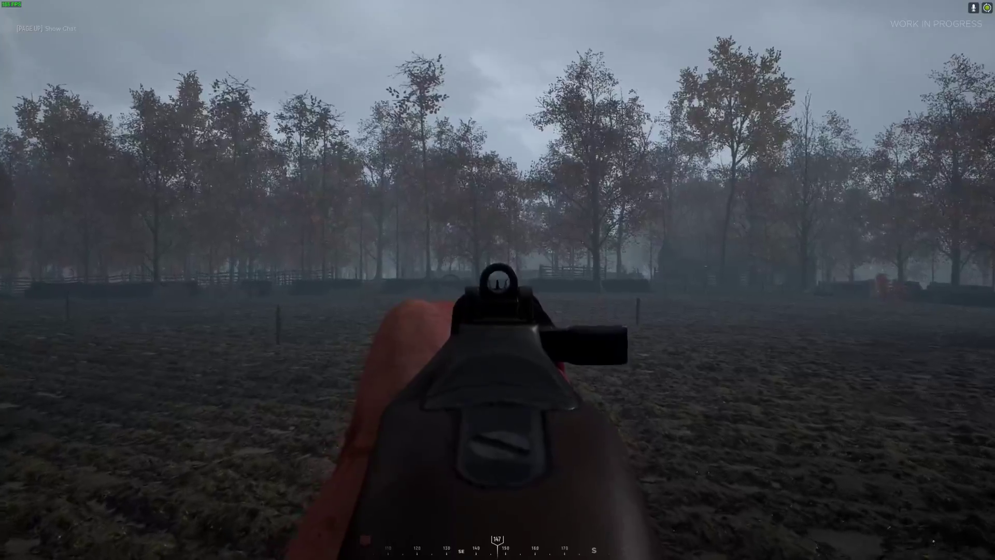
pyautogui.press('w')
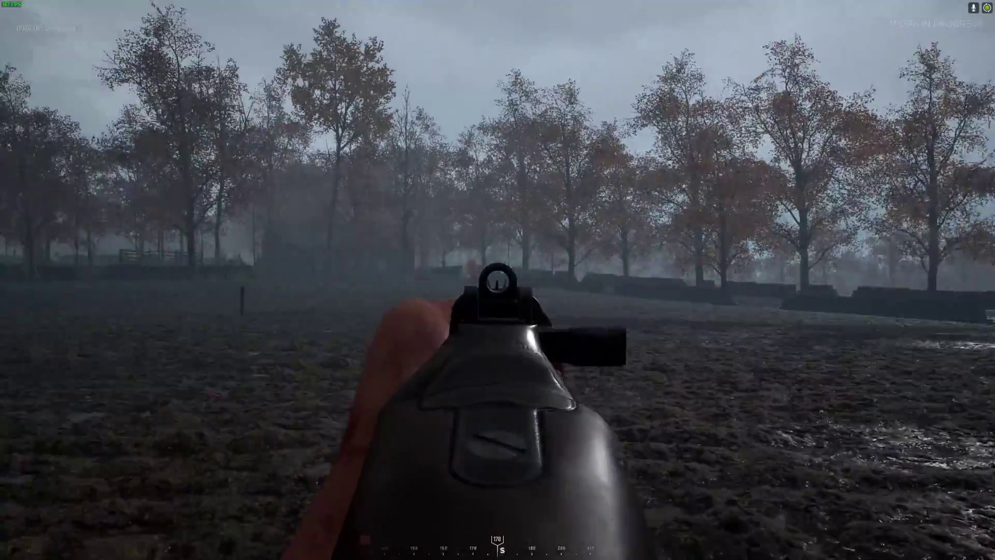
pyautogui.press('w')
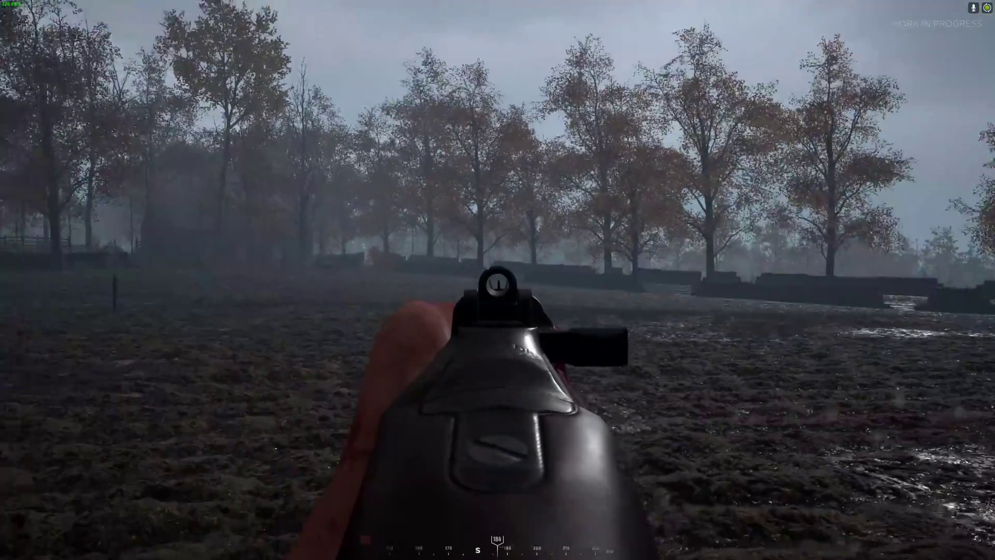
pyautogui.press('w')
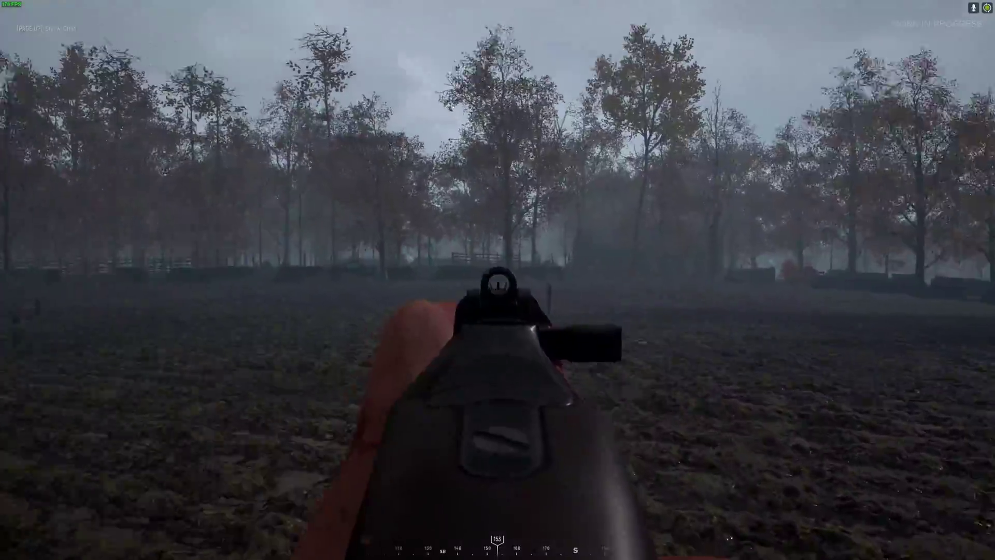
pyautogui.rightClick(498, 280)
pyautogui.press('w')
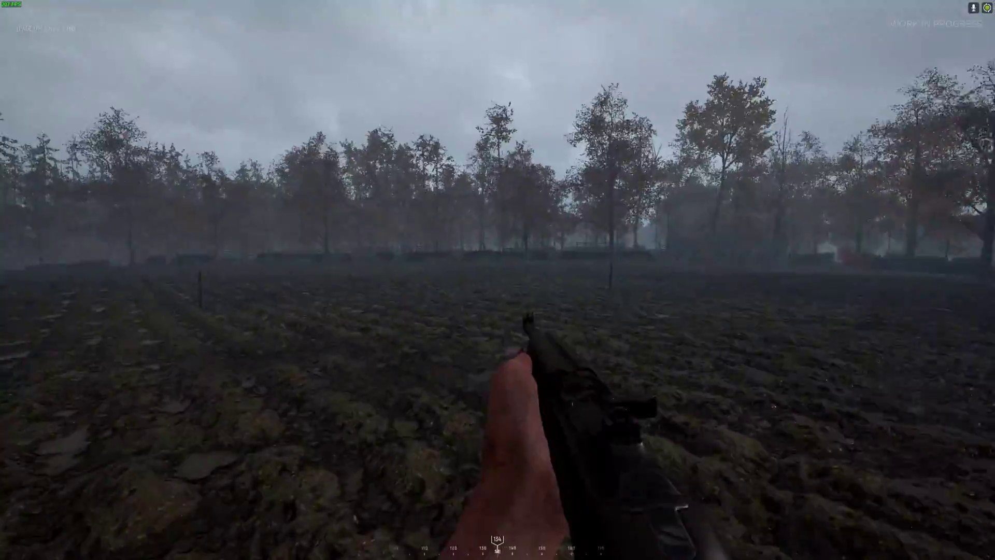
pyautogui.press('w')
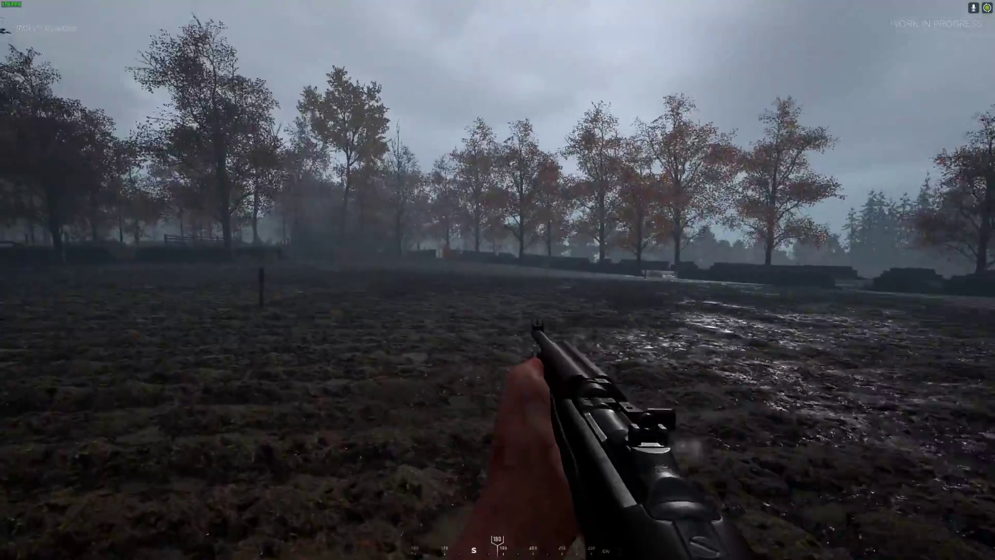
pyautogui.rightClick(498, 280)
pyautogui.press('w')
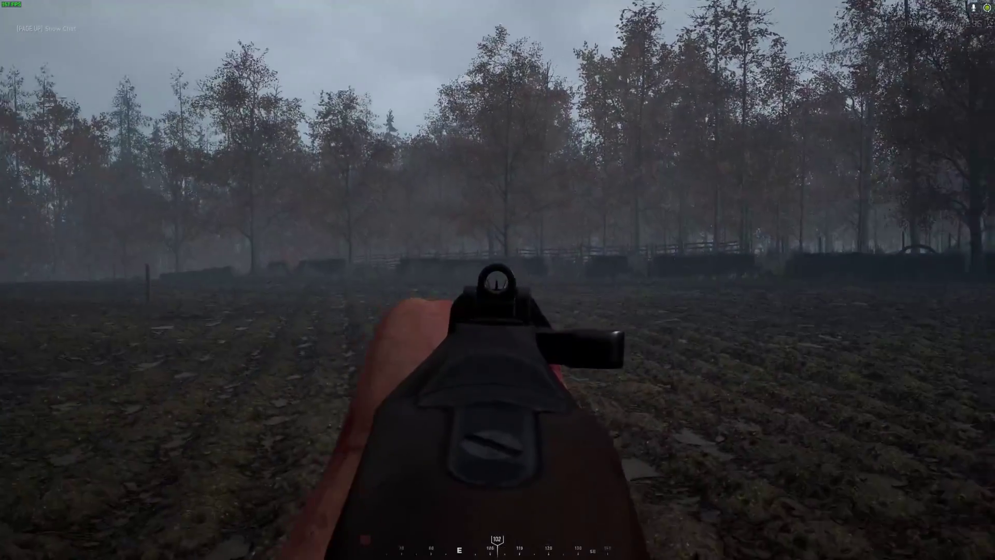
pyautogui.rightClick(497, 280)
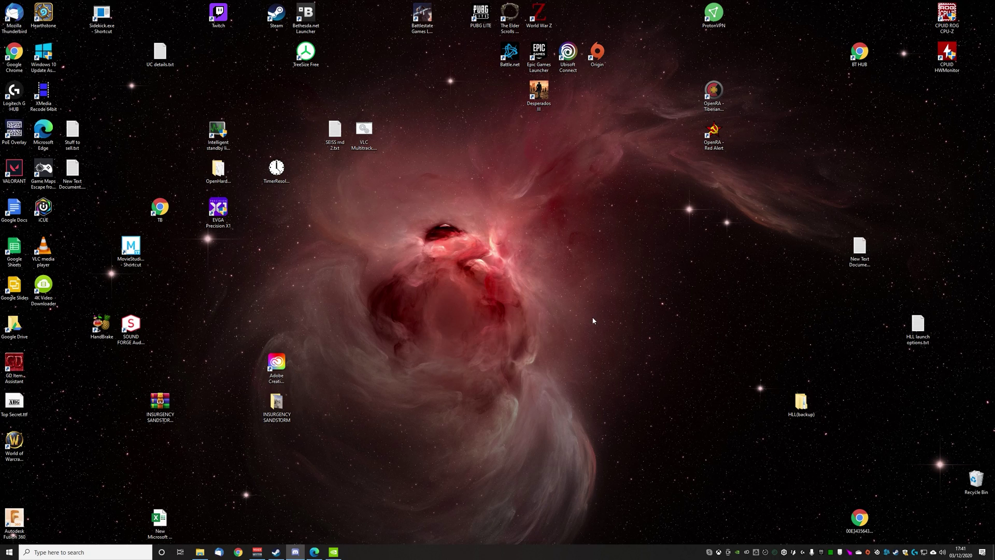
# Open NVIDIA GeForce Experience from the desktop to check the installed Game Ready driver.
pyautogui.click(629, 345)
pyautogui.rightClick(737, 551)
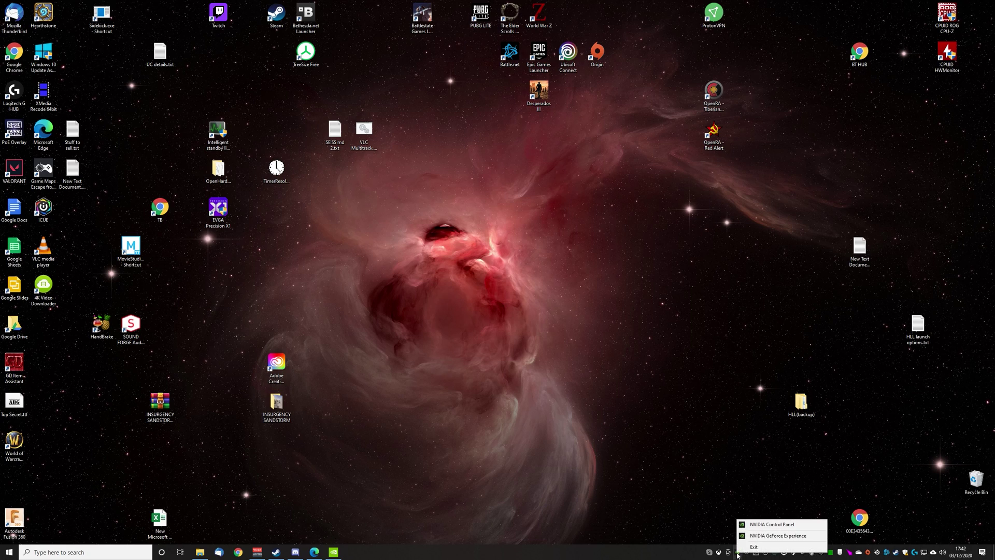
pyautogui.click(763, 537)
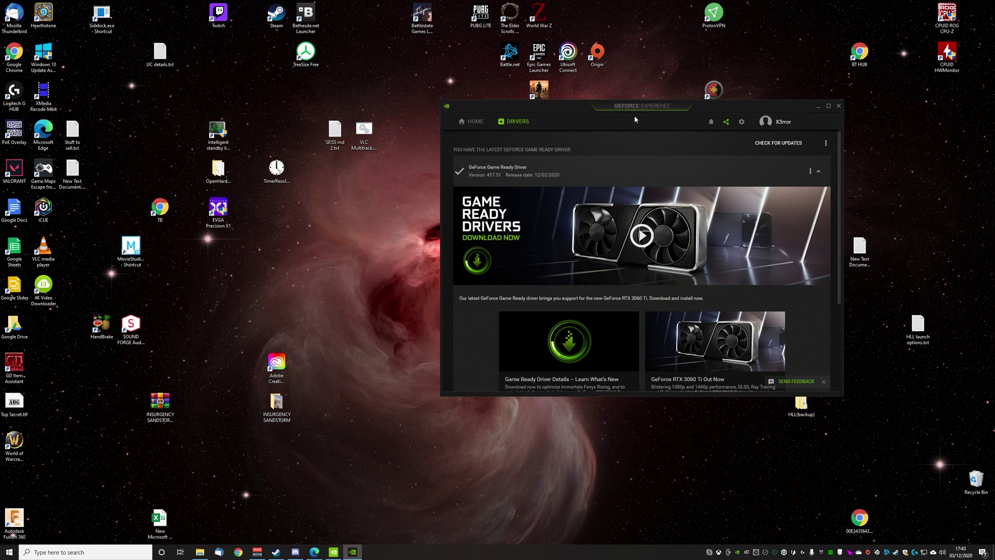
# Open NVIDIA Control Panel in front of GeForce Experience and look over its Change Resolution page.
pyautogui.rightClick(393, 199)
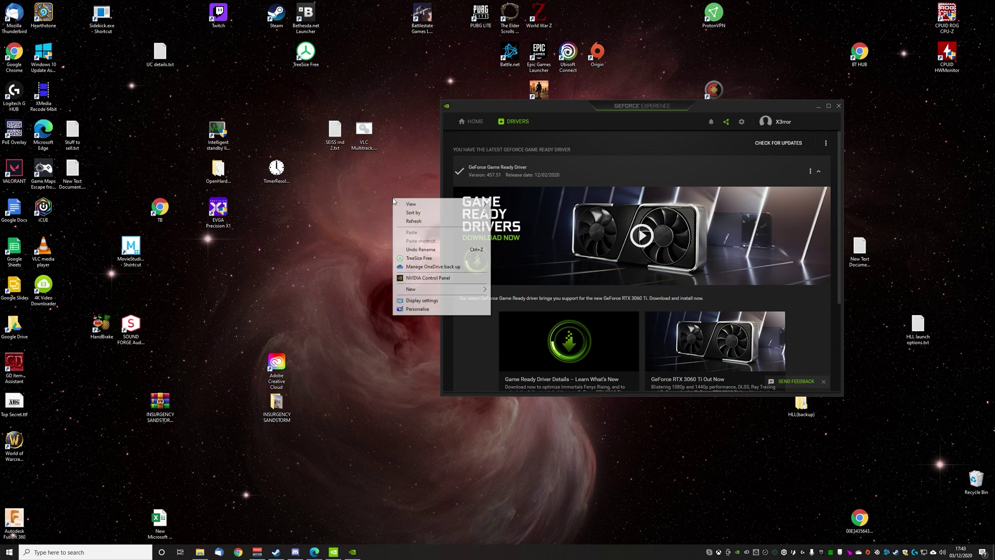
pyautogui.click(448, 279)
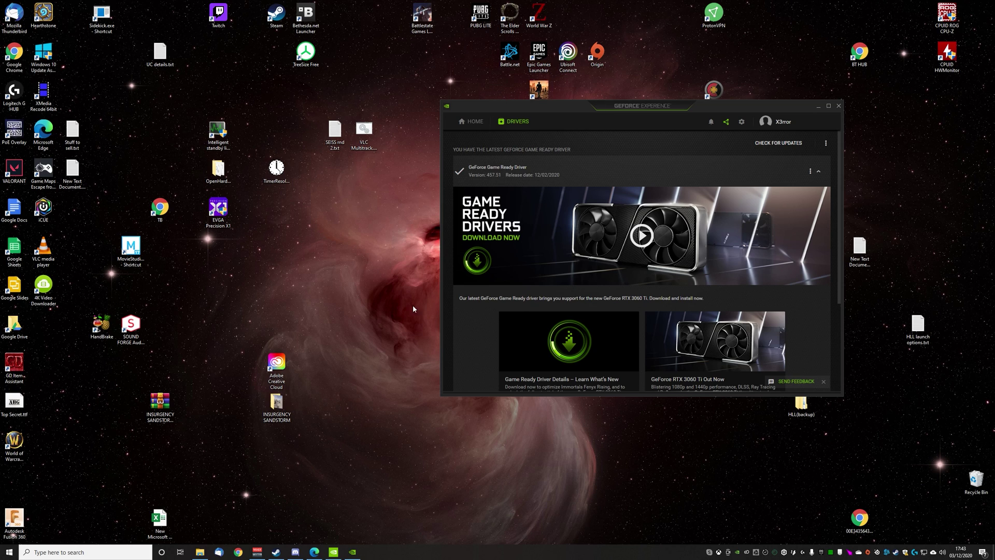
pyautogui.click(333, 552)
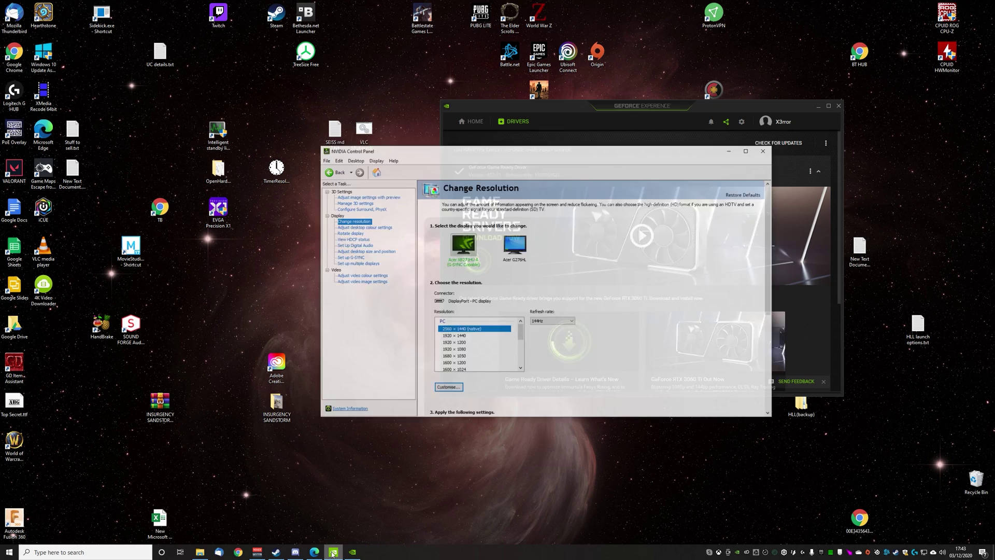
pyautogui.moveTo(489, 143); pyautogui.dragTo(439, 129)
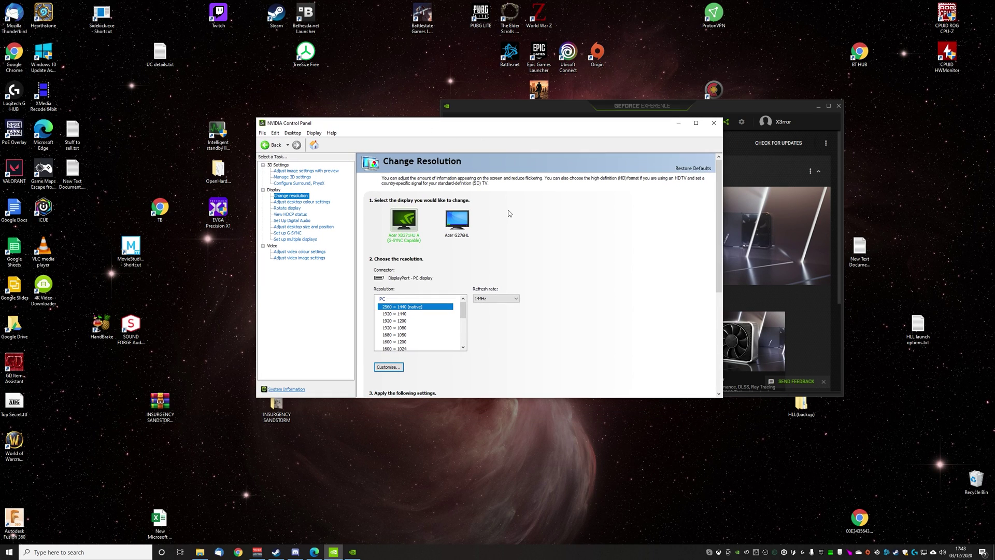
pyautogui.scroll(-2, 581, 282)
pyautogui.scroll(2, 580, 281)
pyautogui.scroll(-1, 534, 256)
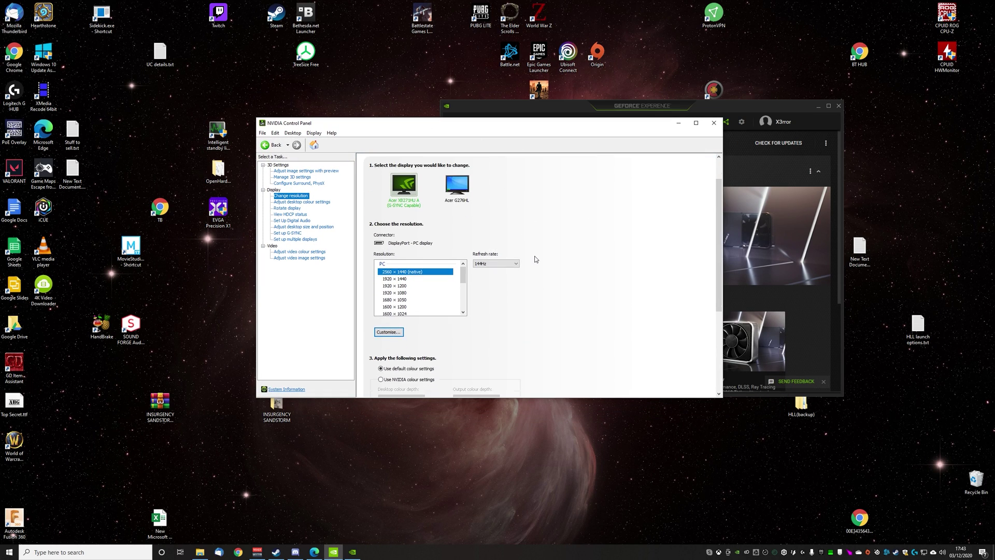
# Inspect the Power management mode options in the global 3D settings, keeping Prefer maximum performance.
pyautogui.click(299, 178)
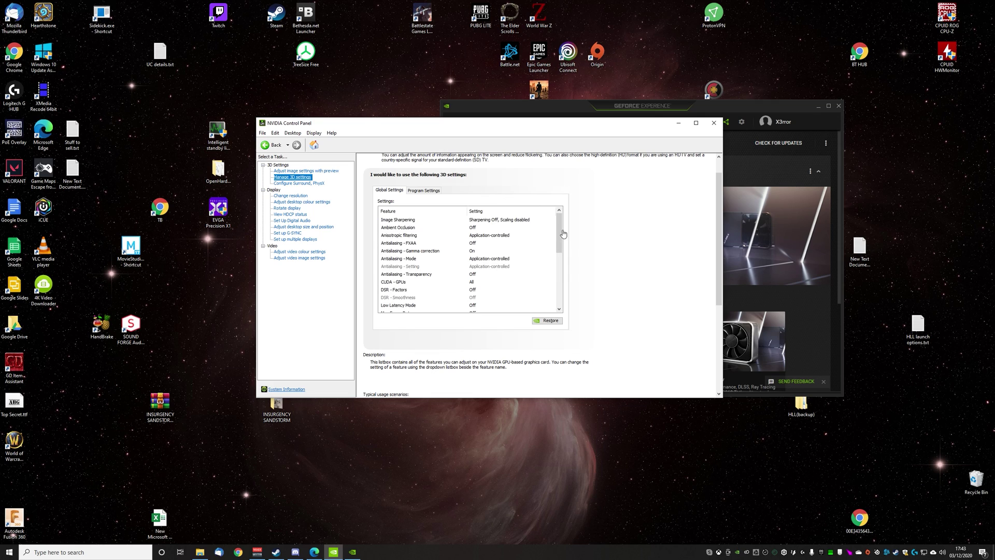
pyautogui.moveTo(562, 251); pyautogui.dragTo(560, 303)
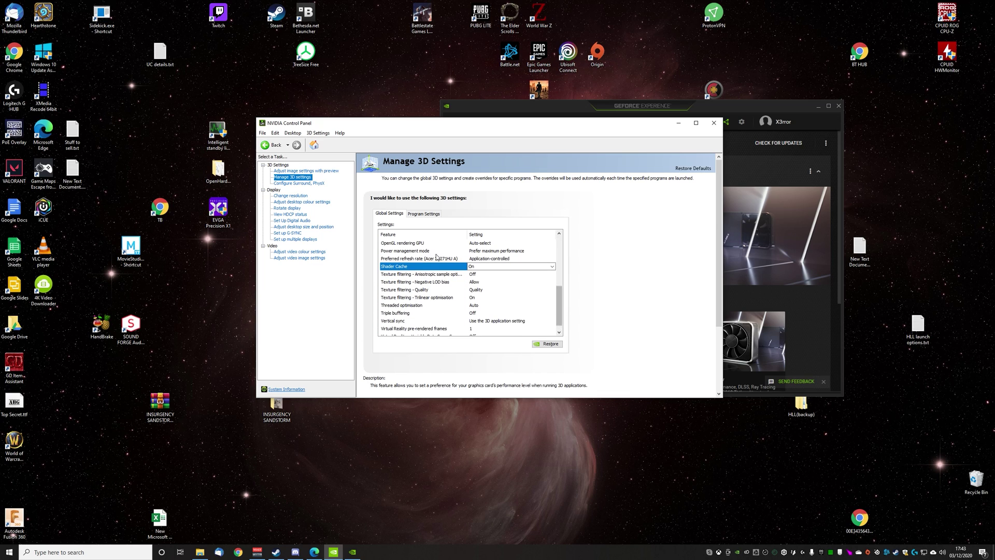
pyautogui.click(492, 251)
pyautogui.click(516, 251)
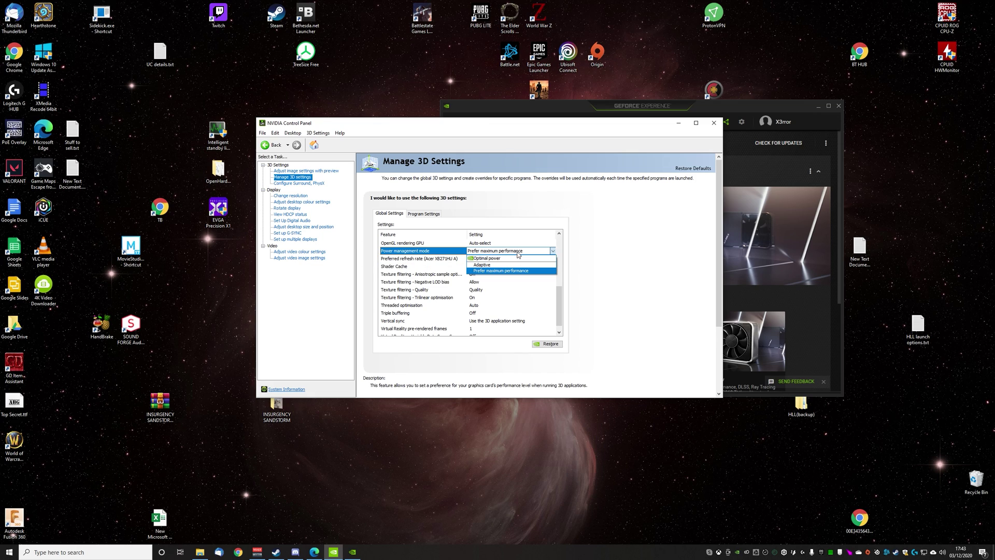
pyautogui.press('Up')
pyautogui.press('Up')
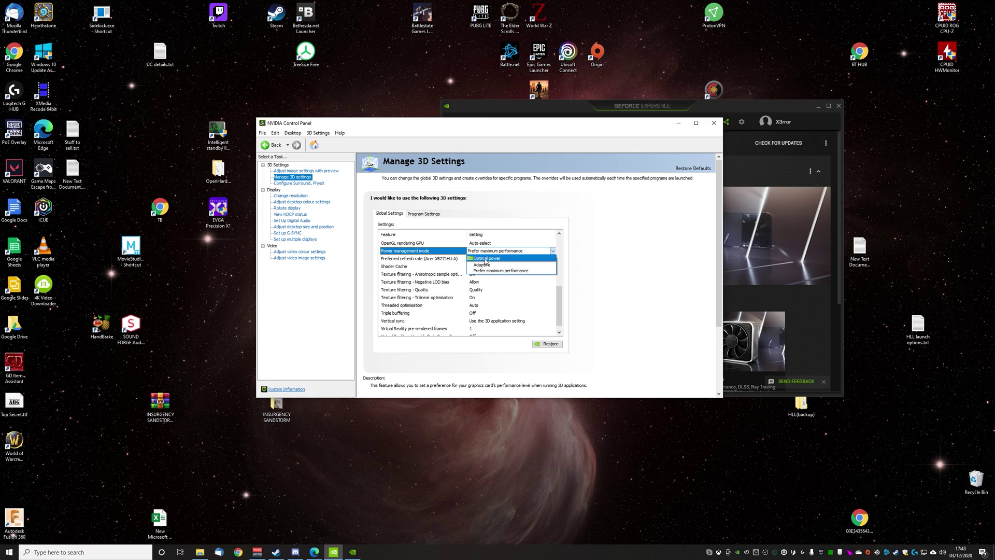
pyautogui.press('Escape')
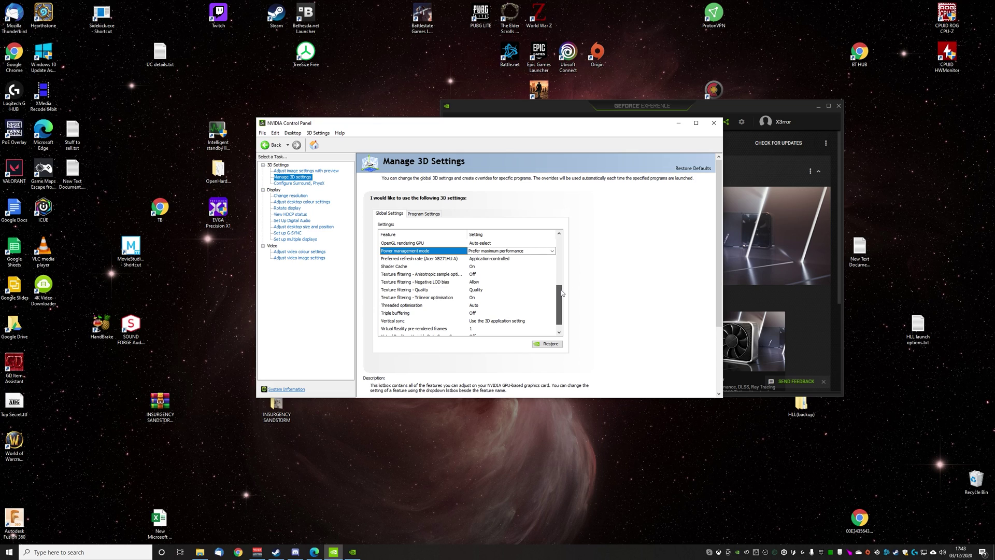
pyautogui.moveTo(562, 294); pyautogui.dragTo(562, 283)
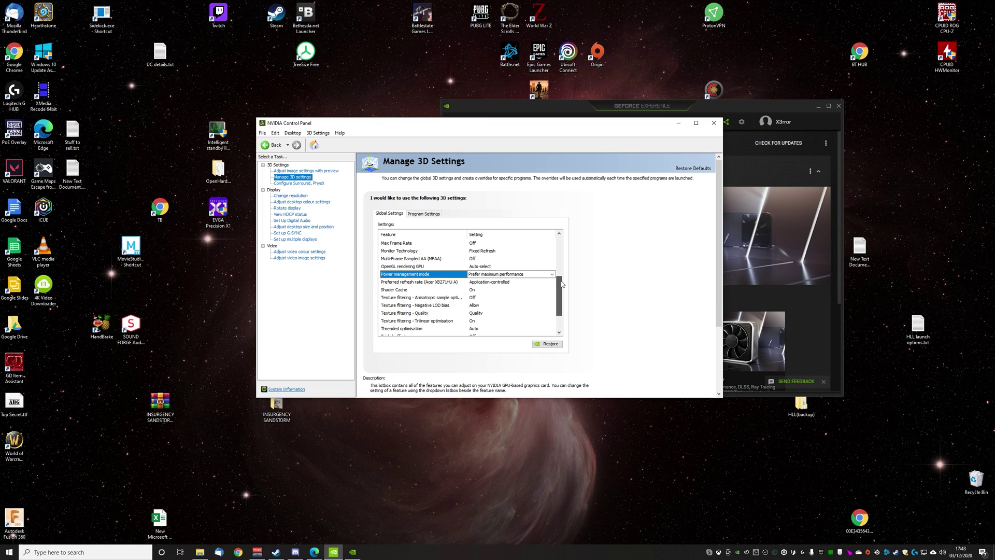
# Review the display resolution and refresh rate page, followed by the G-SYNC setup page.
pyautogui.click(289, 196)
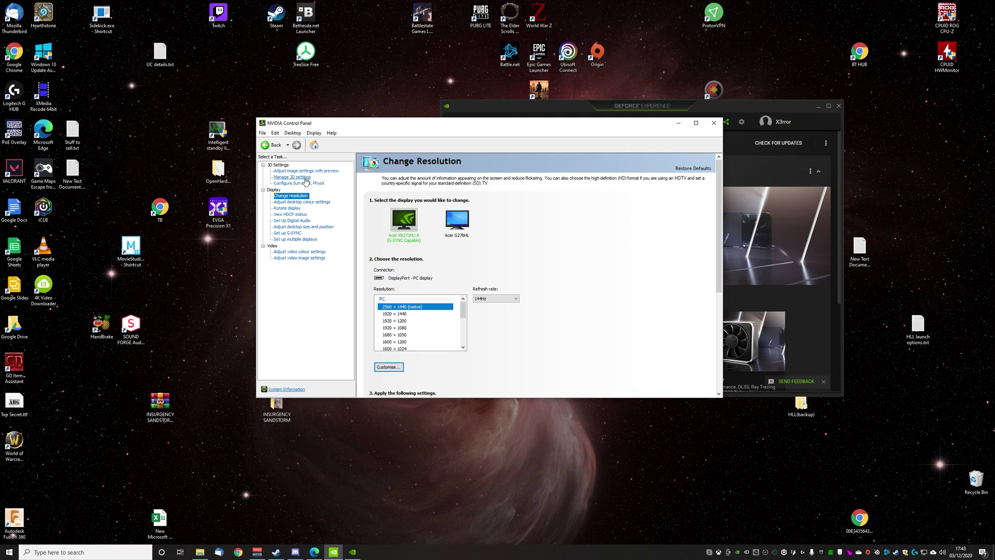
pyautogui.click(291, 233)
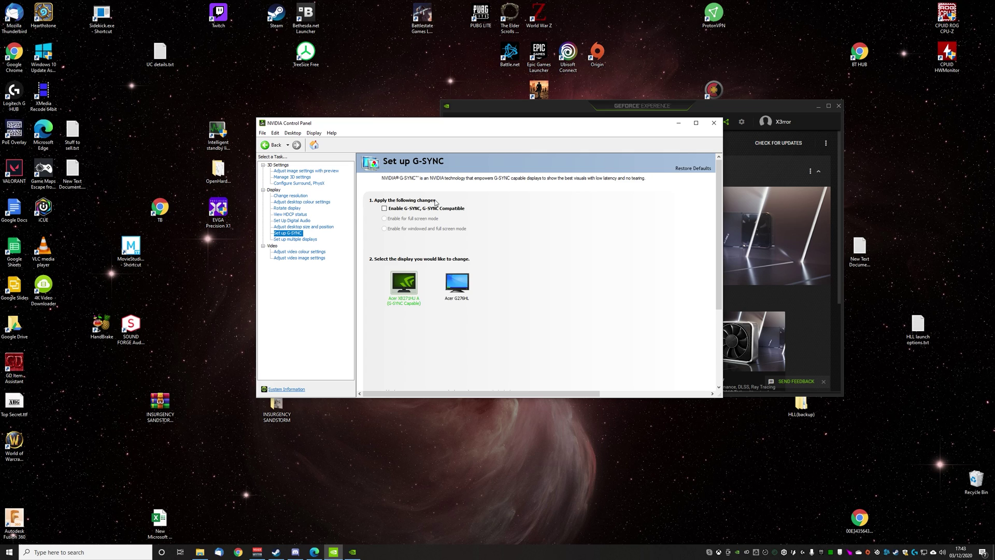
pyautogui.moveTo(474, 131); pyautogui.dragTo(509, 140)
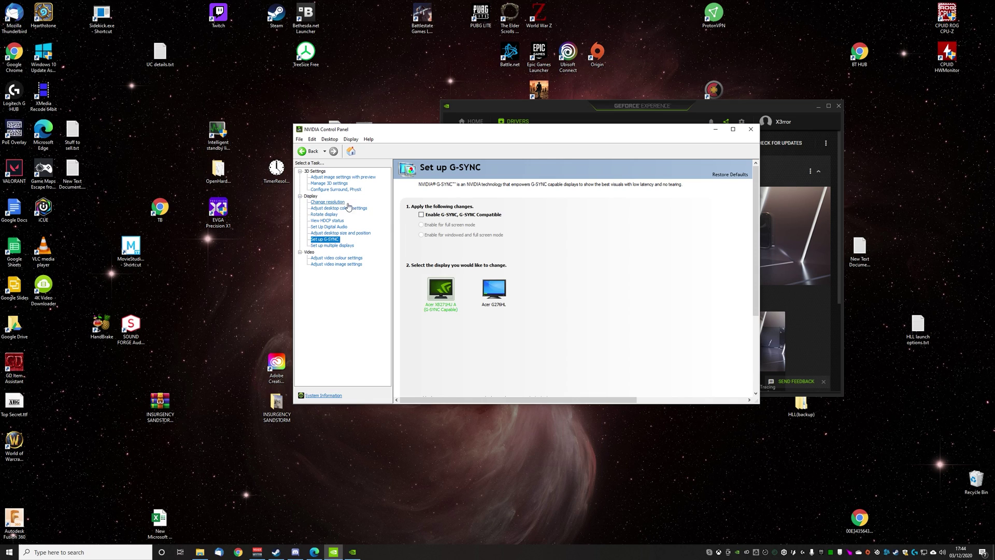
# Inspect the Shader Cache options in the global 3D settings, and minimise NVIDIA Control Panel.
pyautogui.click(329, 183)
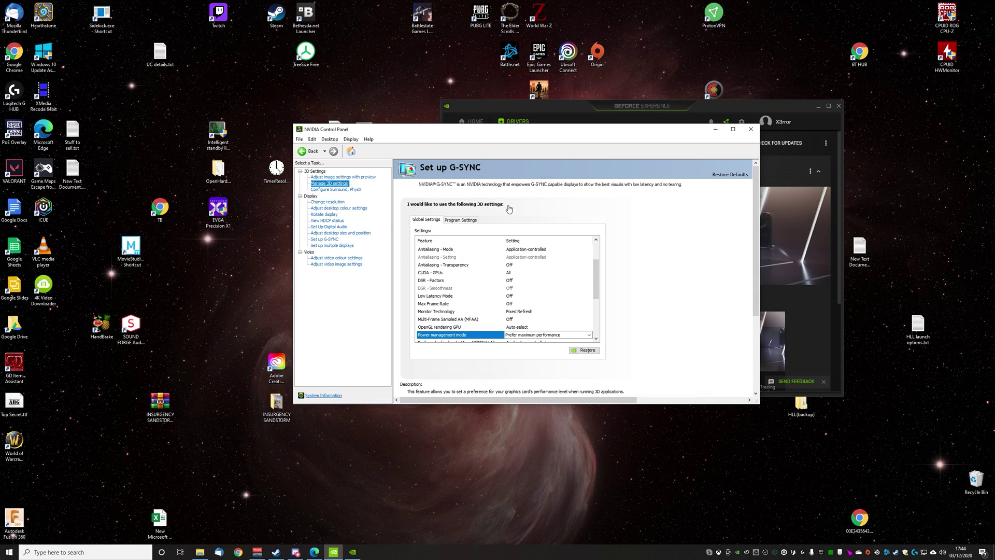
pyautogui.moveTo(594, 274); pyautogui.dragTo(592, 309)
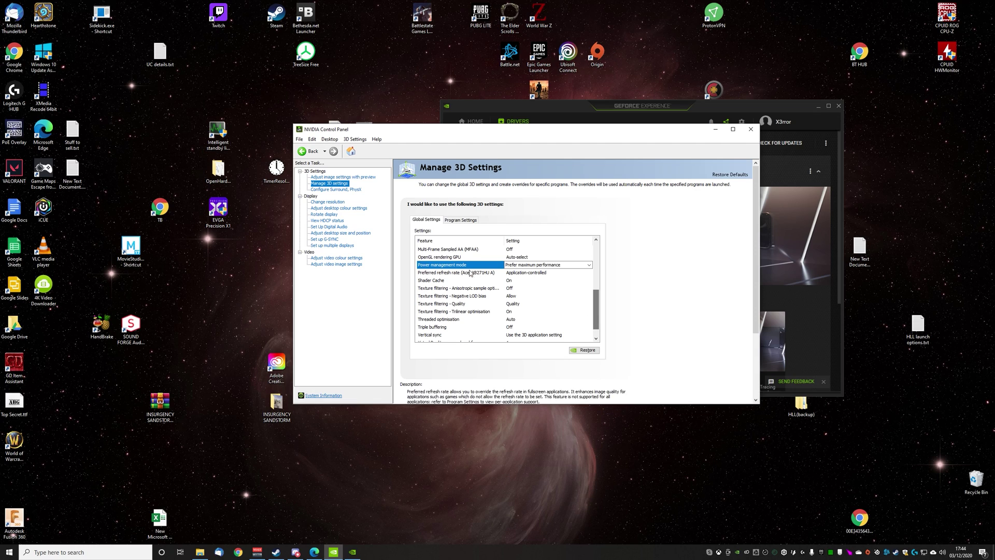
pyautogui.click(528, 282)
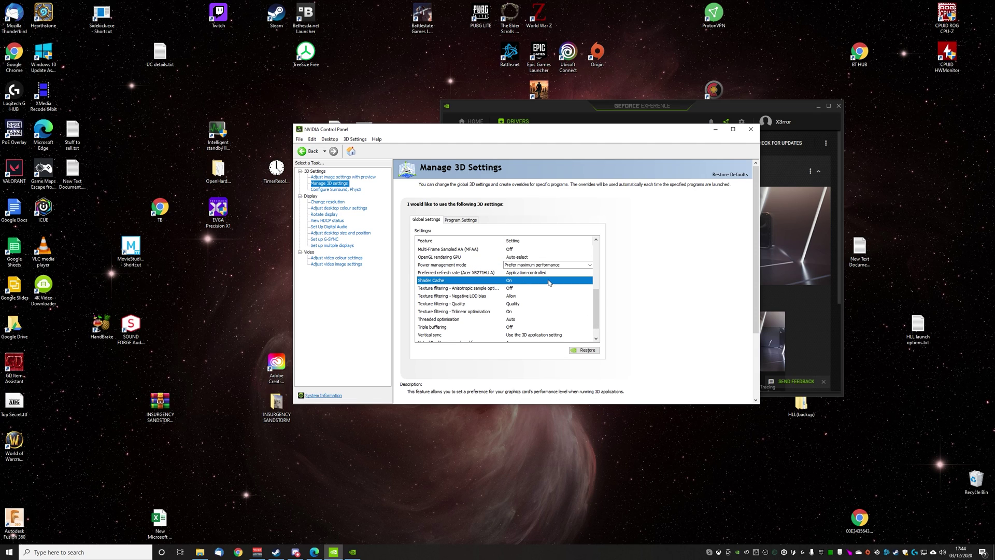
pyautogui.click(547, 281)
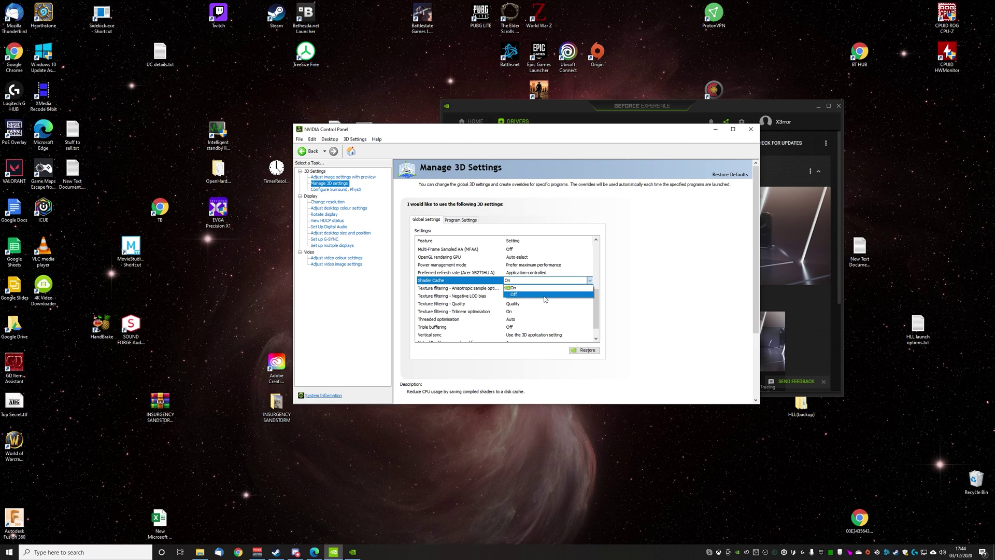
pyautogui.click(713, 129)
pyautogui.click(714, 130)
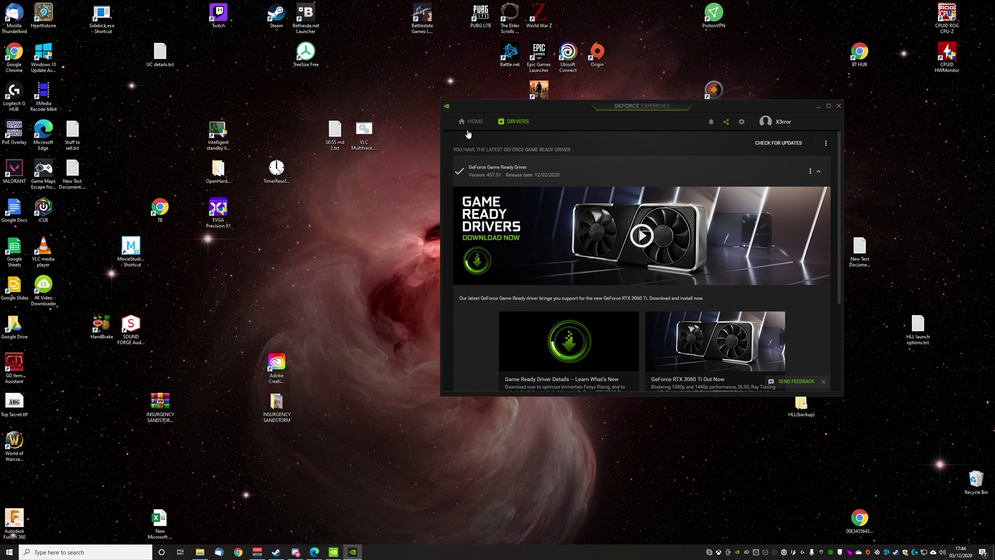
# Switch to File Explorer and open the ProgramData folder on Local Disk (C:).
pyautogui.moveTo(754, 110); pyautogui.dragTo(704, 93)
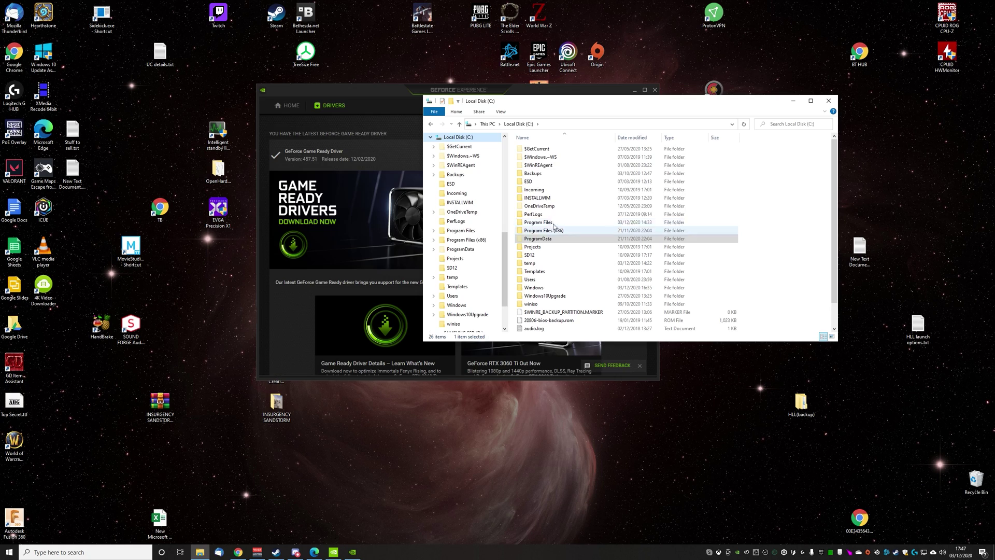
pyautogui.moveTo(569, 100); pyautogui.dragTo(510, 110)
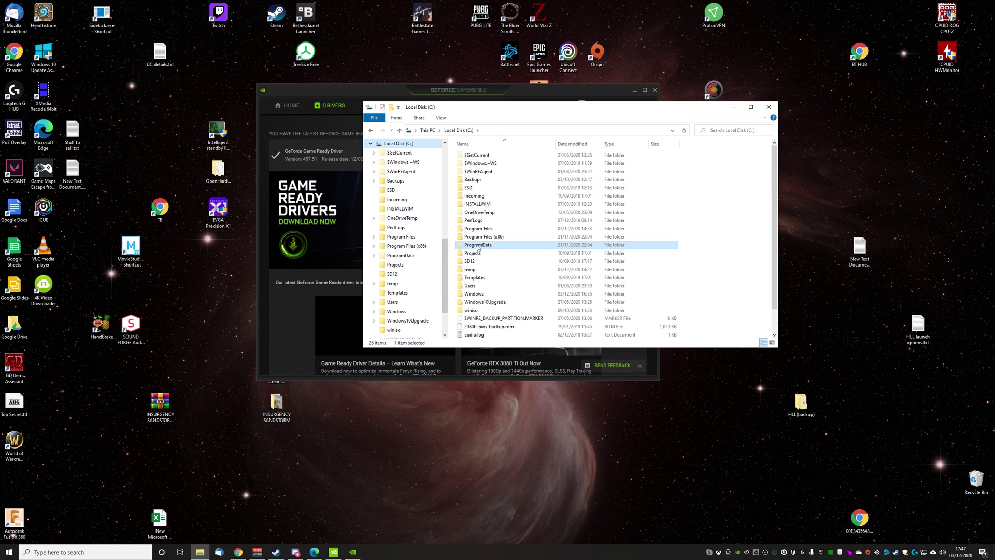
pyautogui.doubleClick(559, 247)
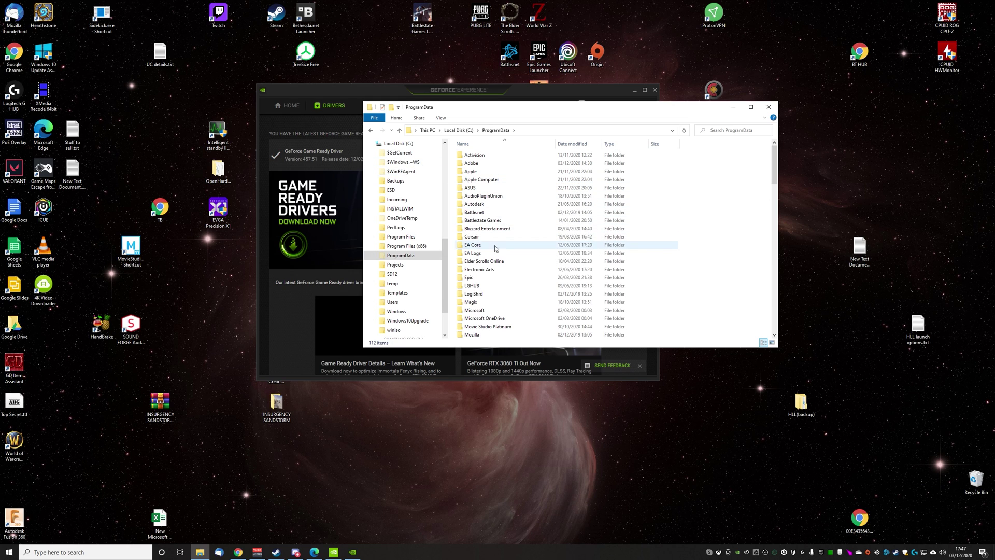
# Inspect the cache files in the NV_Cache folder inside NVIDIA Corporation, and return to the NVIDIA Corporation folder.
pyautogui.scroll(-1, 518, 256)
pyautogui.scroll(-7, 501, 262)
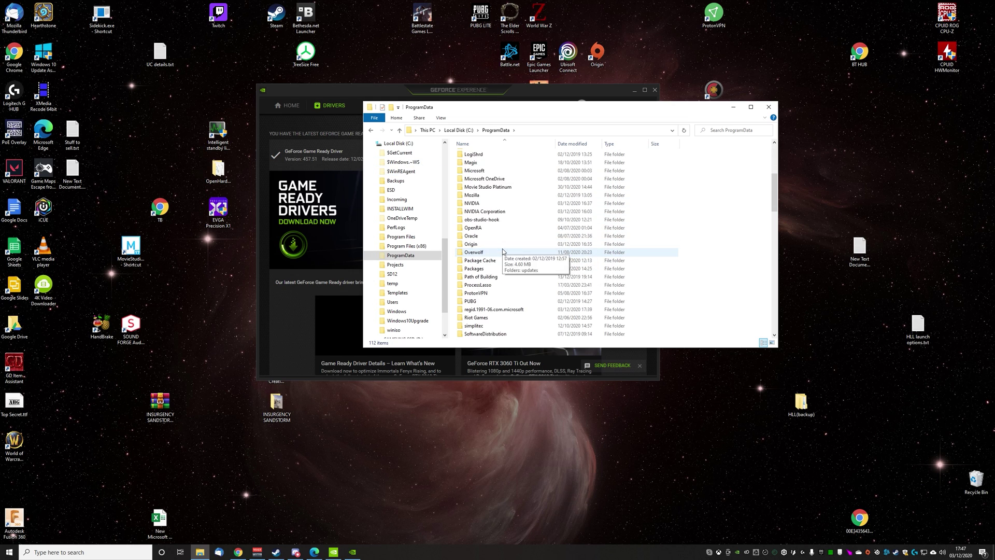
pyautogui.scroll(-5, 560, 264)
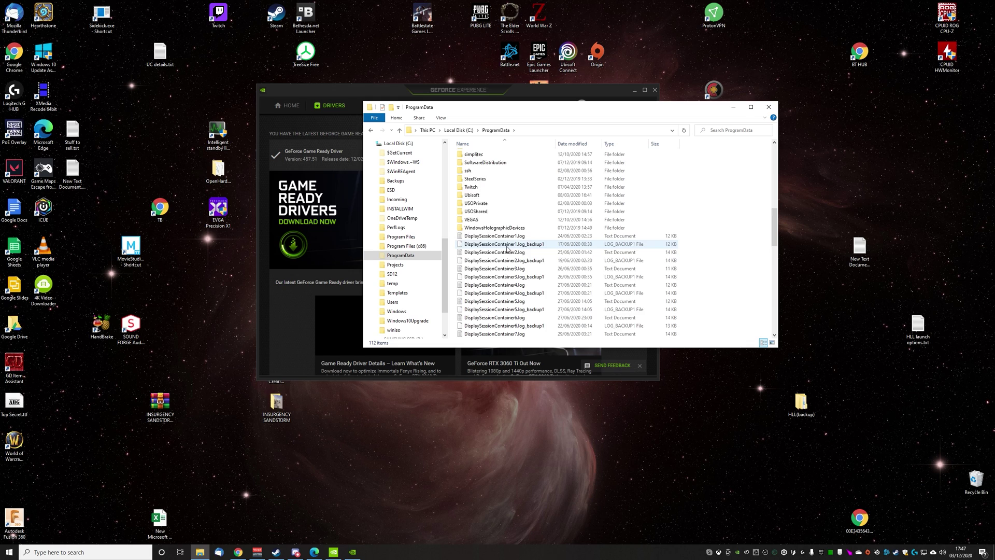
pyautogui.scroll(5, 509, 249)
pyautogui.scroll(2, 508, 249)
pyautogui.doubleClick(500, 212)
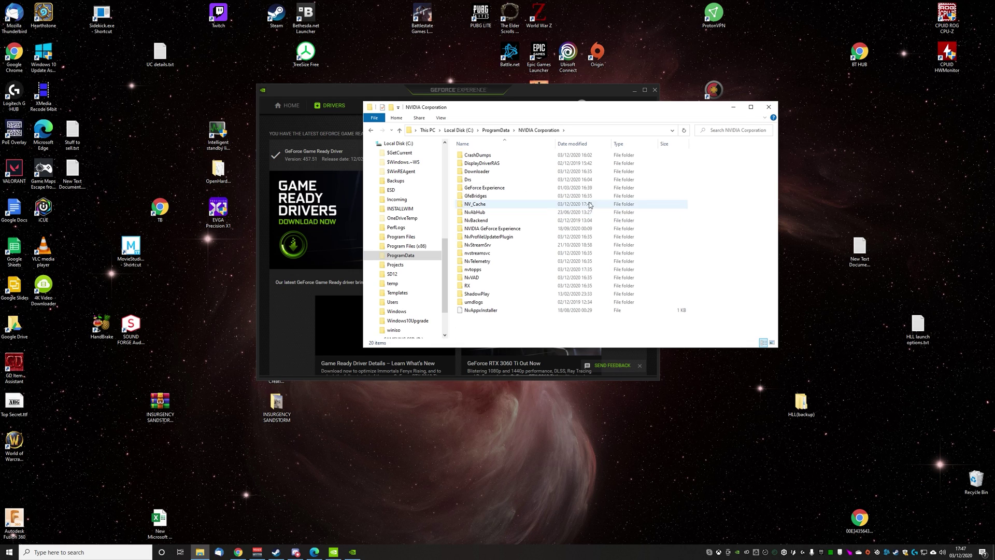
pyautogui.doubleClick(486, 205)
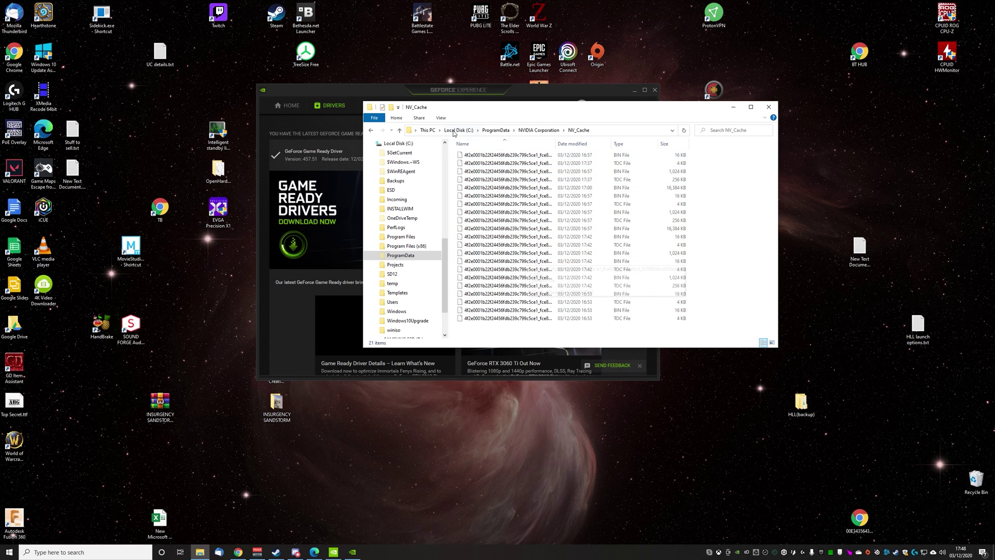
pyautogui.click(399, 131)
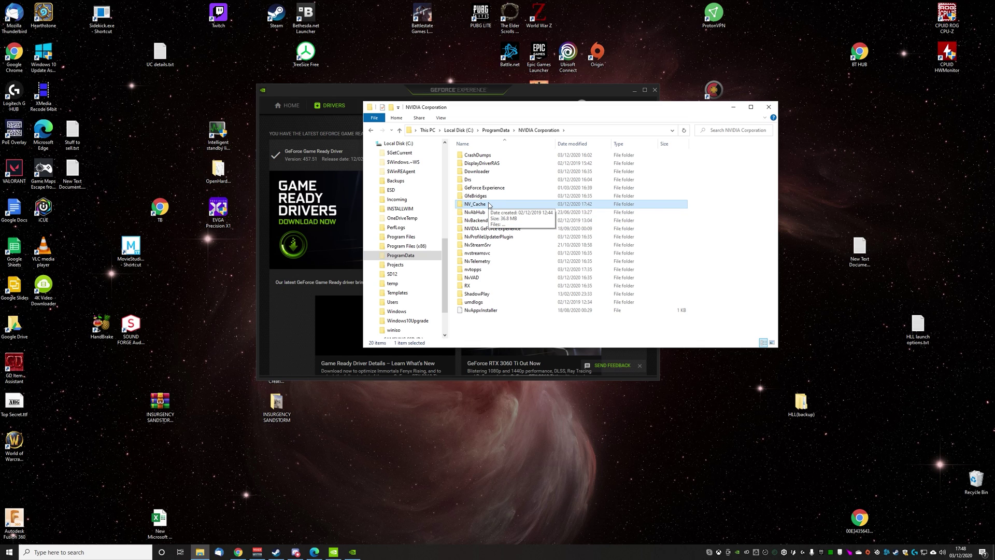
# Review the deleted NVIDIA cache files in the Recycle Bin, and close its window.
pyautogui.doubleClick(976, 479)
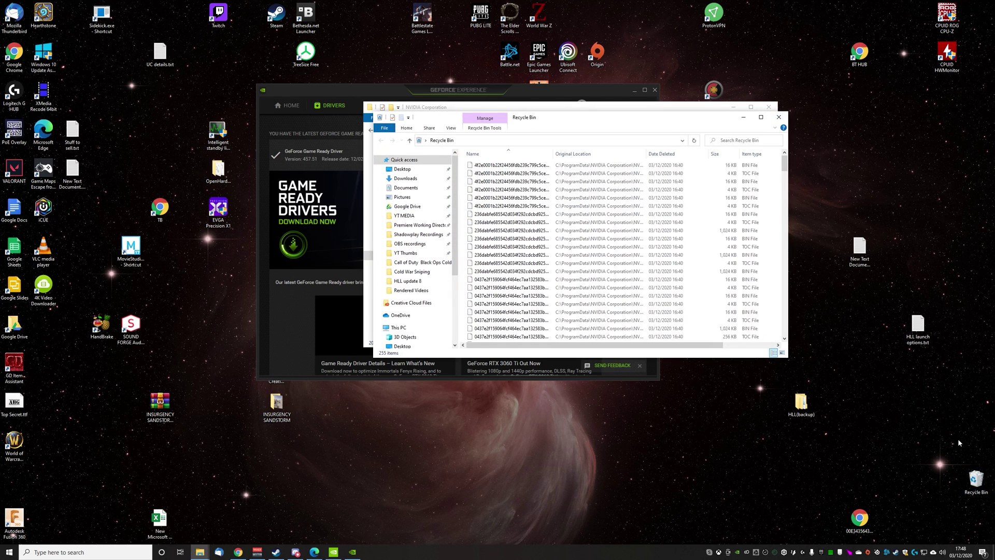
pyautogui.scroll(-7, 608, 220)
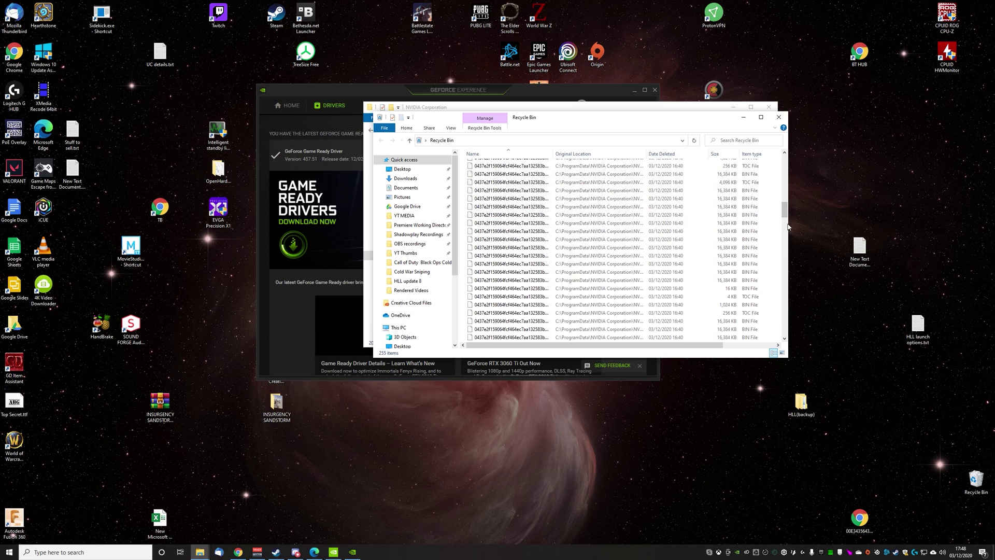
pyautogui.moveTo(785, 177); pyautogui.dragTo(776, 140)
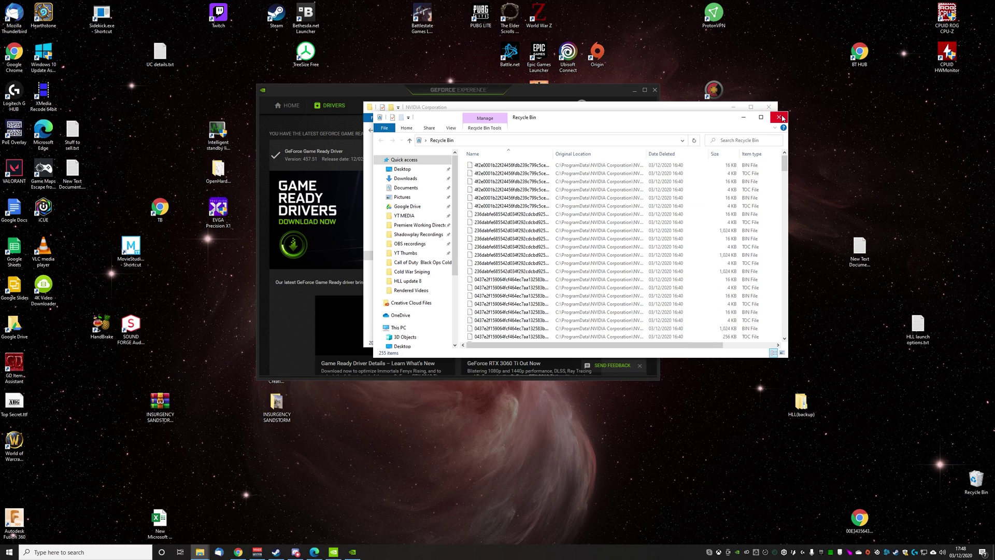
pyautogui.click(782, 118)
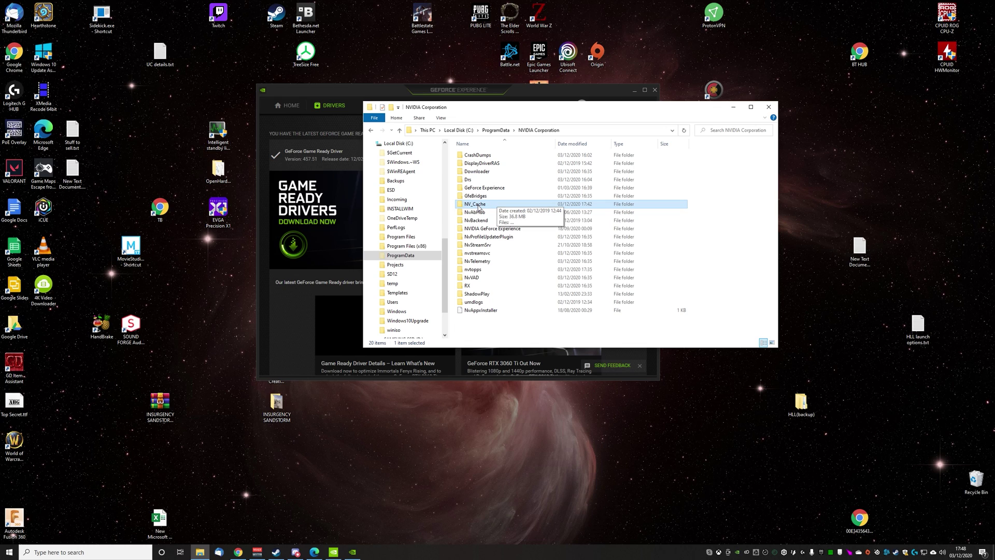
# Bring NVIDIA Control Panel back up to review the global Shader Cache setting, and minimise it.
pyautogui.rightClick(828, 169)
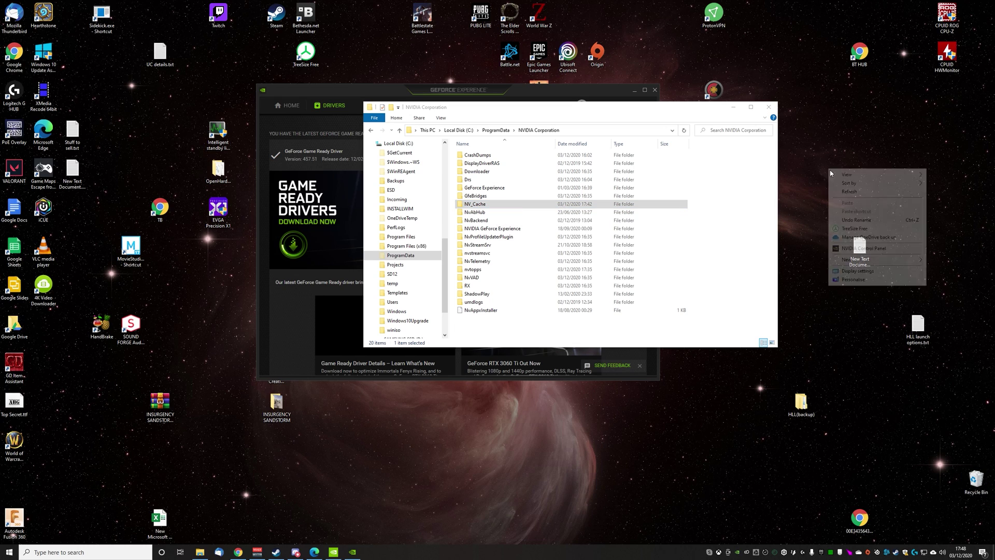
pyautogui.click(743, 272)
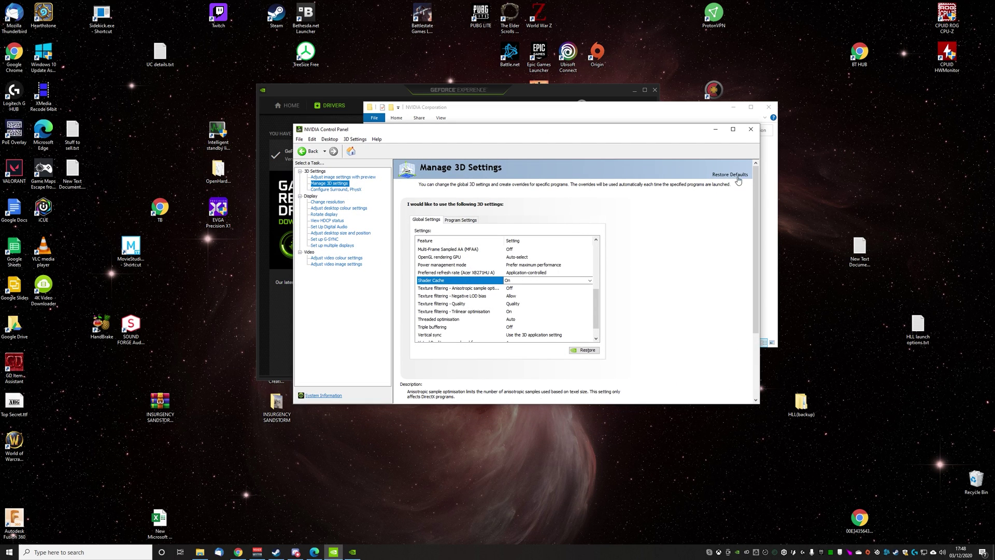
pyautogui.click(718, 131)
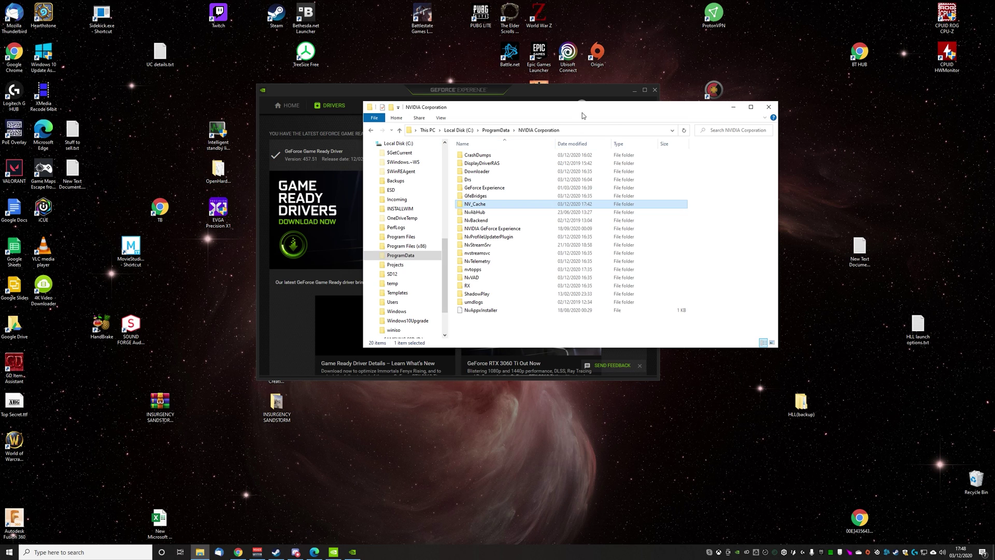
# Minimise the File Explorer and GeForce Experience windows to clear the desktop.
pyautogui.moveTo(584, 115); pyautogui.dragTo(543, 141)
pyautogui.click(730, 133)
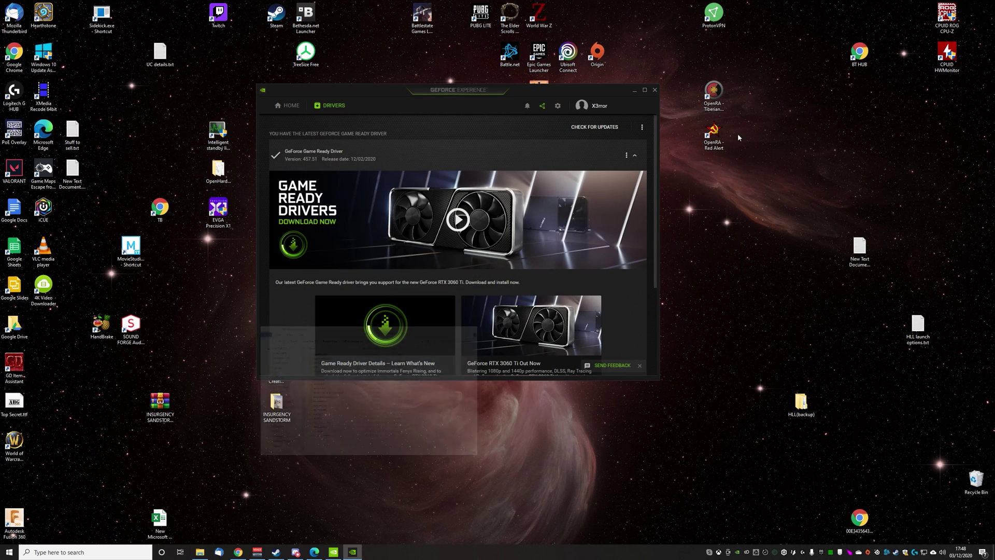
pyautogui.click(634, 93)
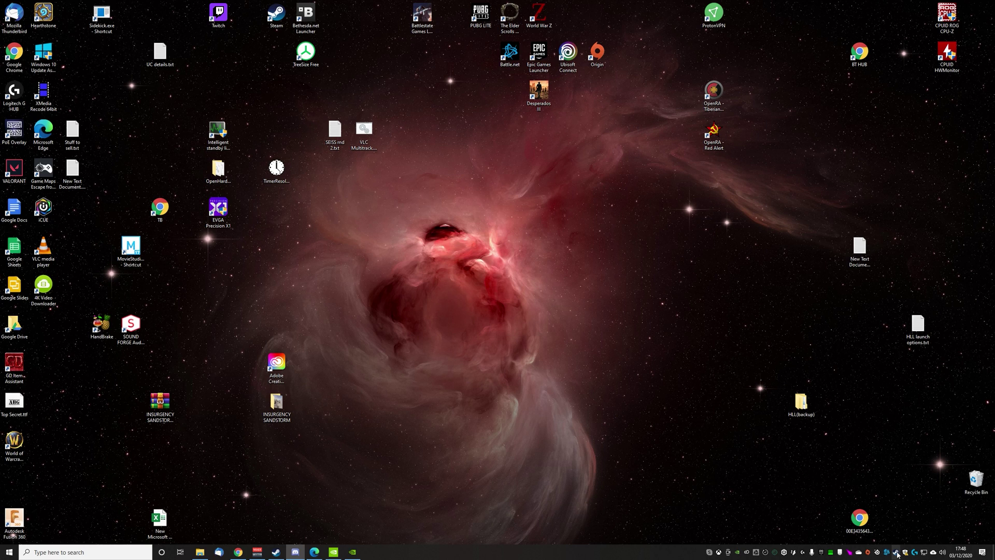
# Switch to Steam and open the game library.
pyautogui.moveTo(409, 23); pyautogui.dragTo(450, 49)
pyautogui.scroll(-5, 546, 127)
pyautogui.scroll(5, 473, 179)
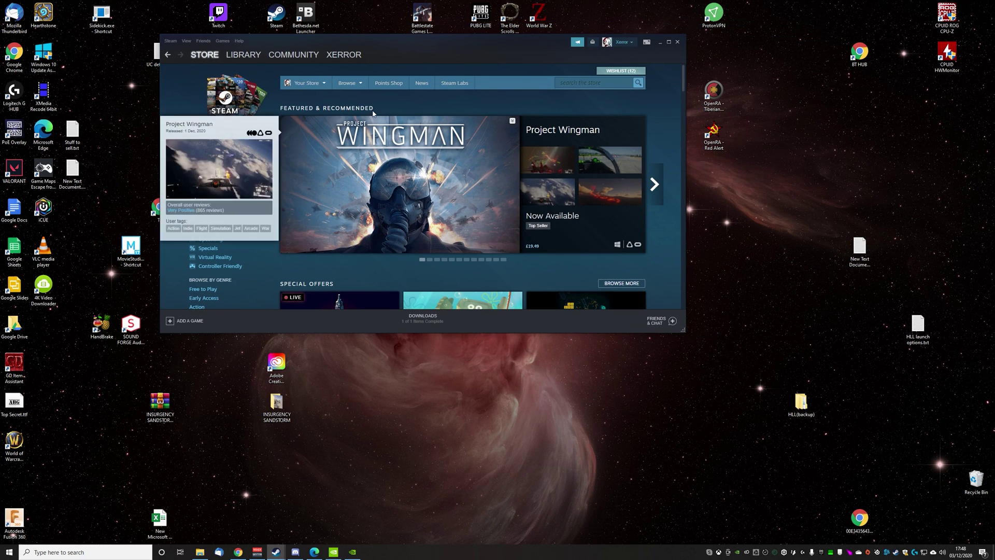
pyautogui.click(258, 56)
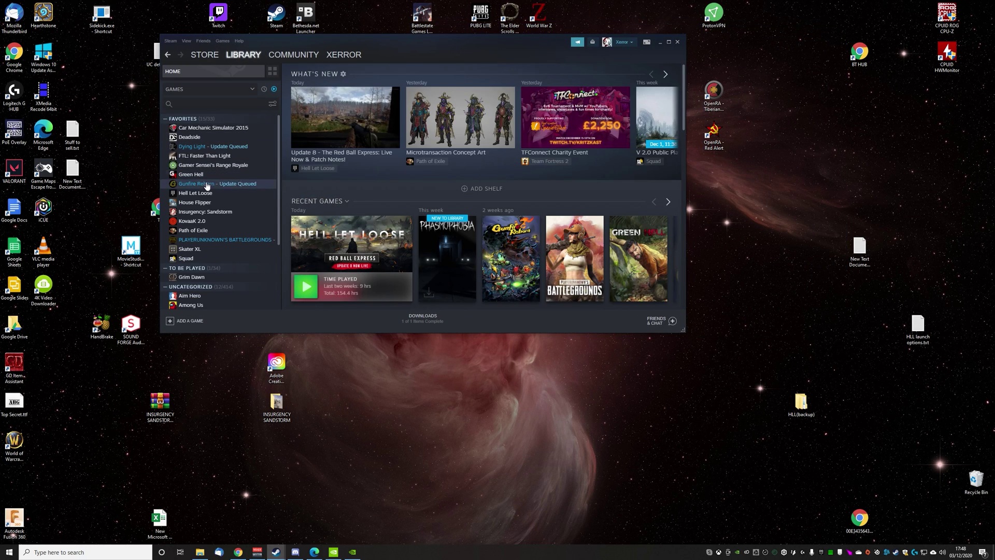
# Review the Manage options for Hell Let Loose, including Uninstall, and dismiss them without choosing any.
pyautogui.rightClick(206, 196)
pyautogui.moveTo(219, 239)
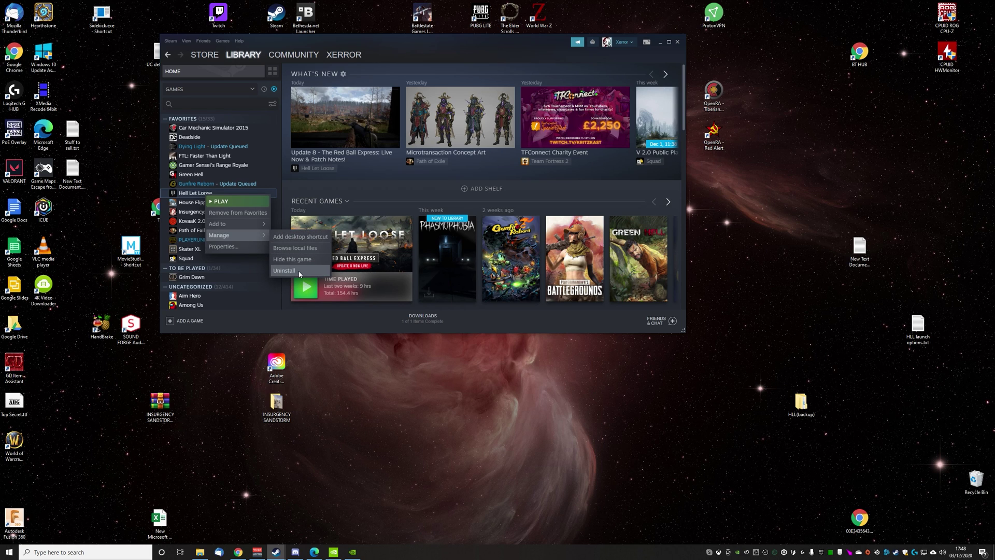
pyautogui.click(512, 409)
# Switch to File Explorer and reposition its window so it overlaps the Steam library.
pyautogui.click(200, 551)
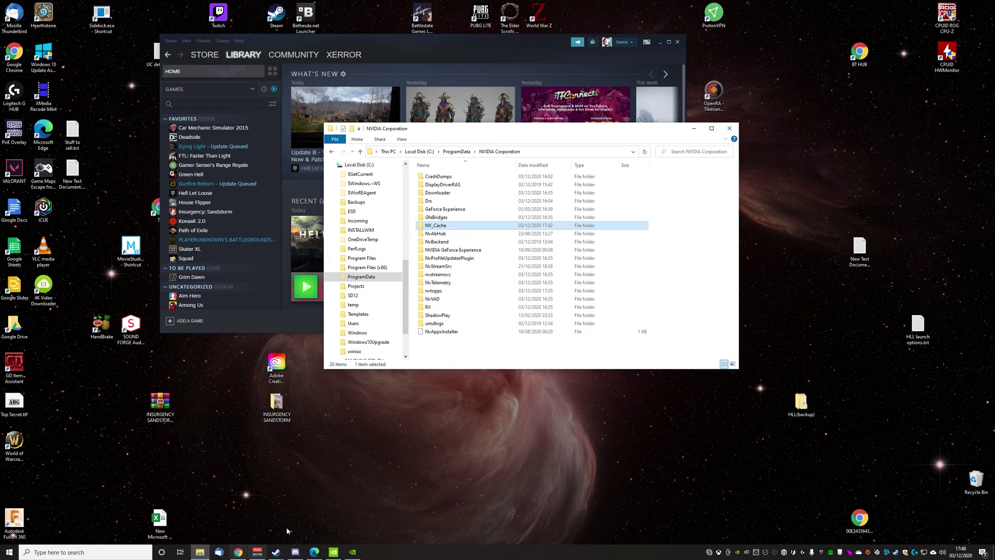
pyautogui.scroll(3, 373, 259)
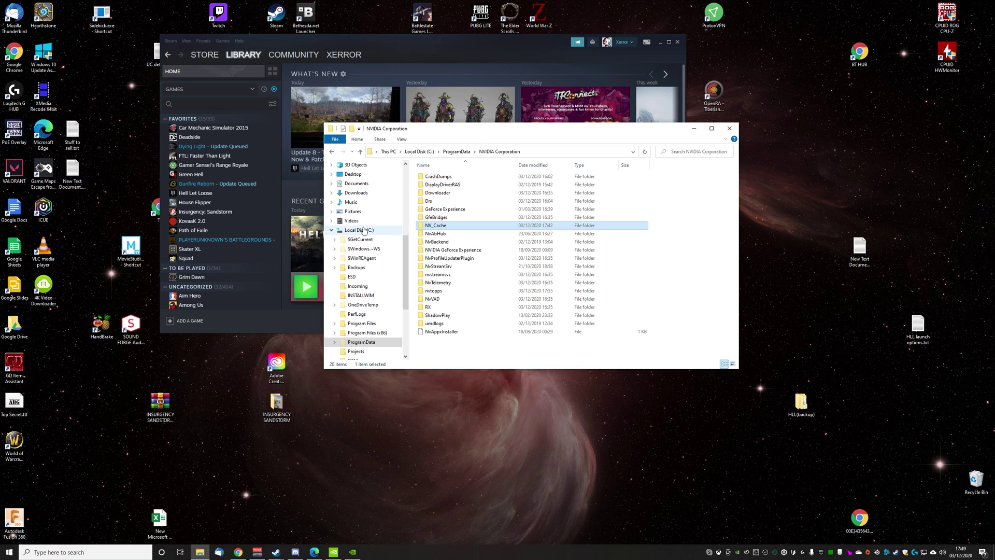
pyautogui.moveTo(510, 129); pyautogui.dragTo(593, 324)
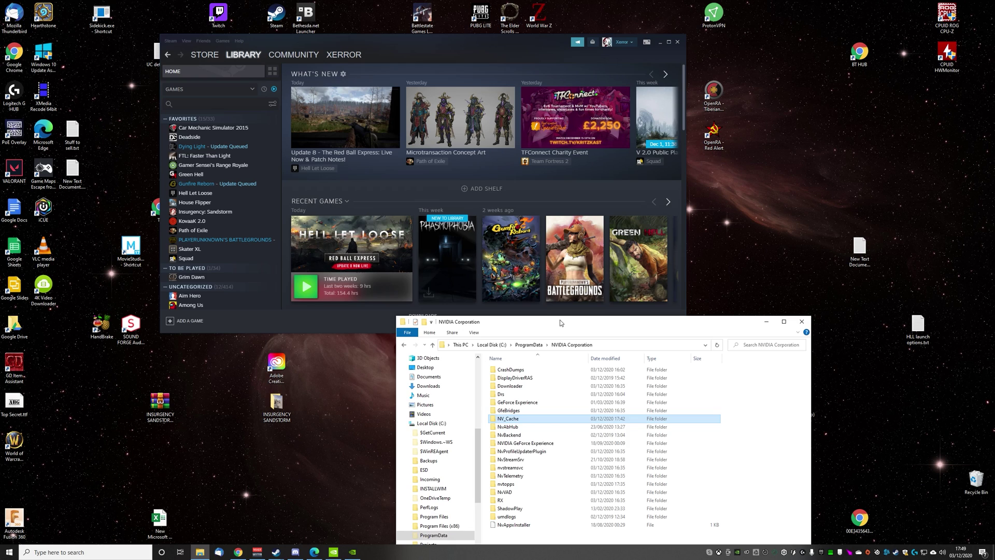
pyautogui.moveTo(560, 323); pyautogui.dragTo(430, 148)
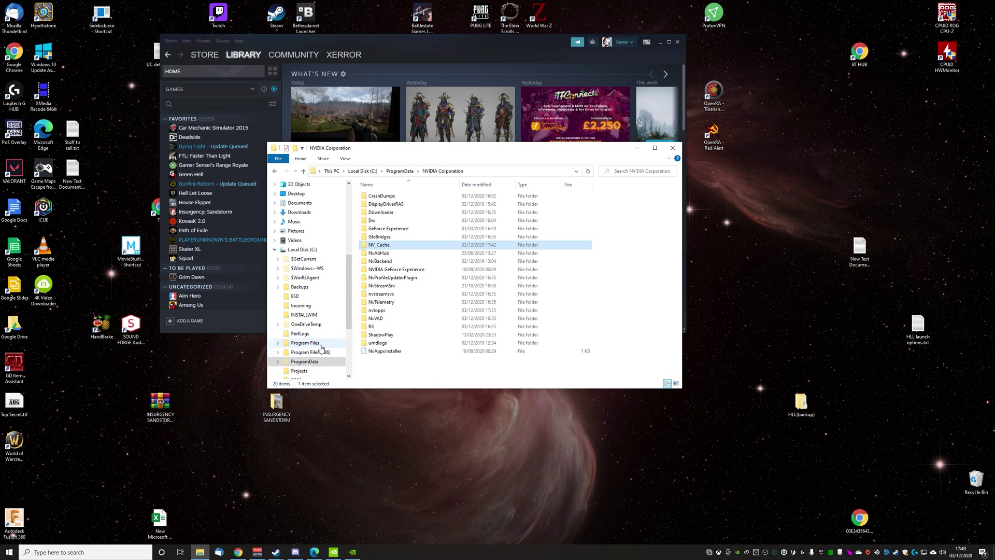
# Go to the Users folder on Local Disk (C:) and open AppData\Local inside the user's profile folder.
pyautogui.scroll(-1, 307, 327)
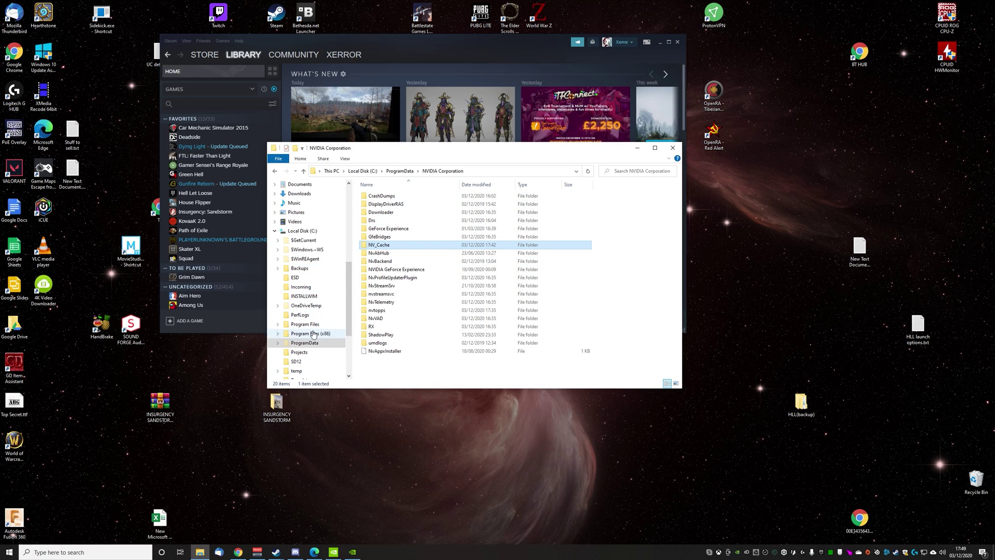
pyautogui.scroll(-2, 327, 323)
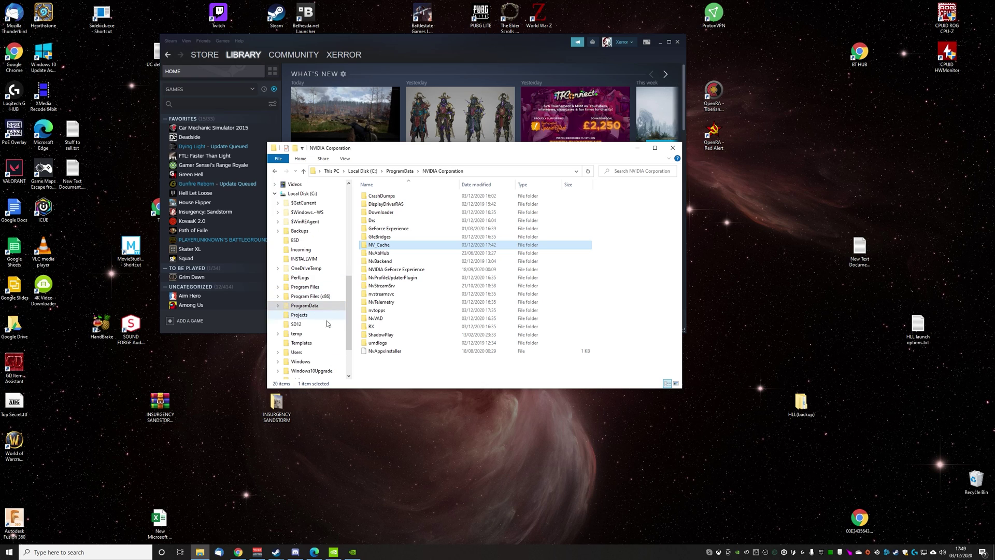
pyautogui.scroll(-2, 337, 318)
pyautogui.click(297, 324)
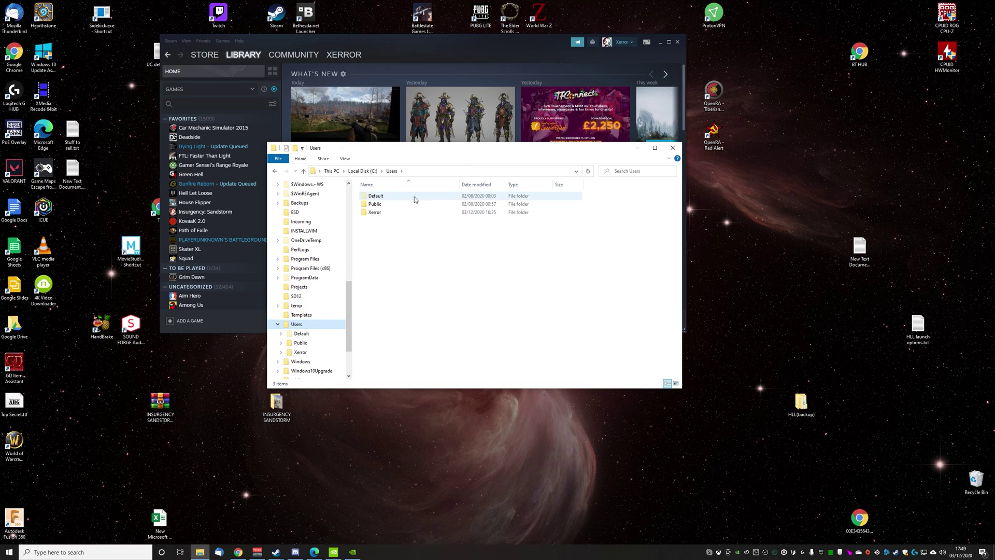
pyautogui.doubleClick(385, 212)
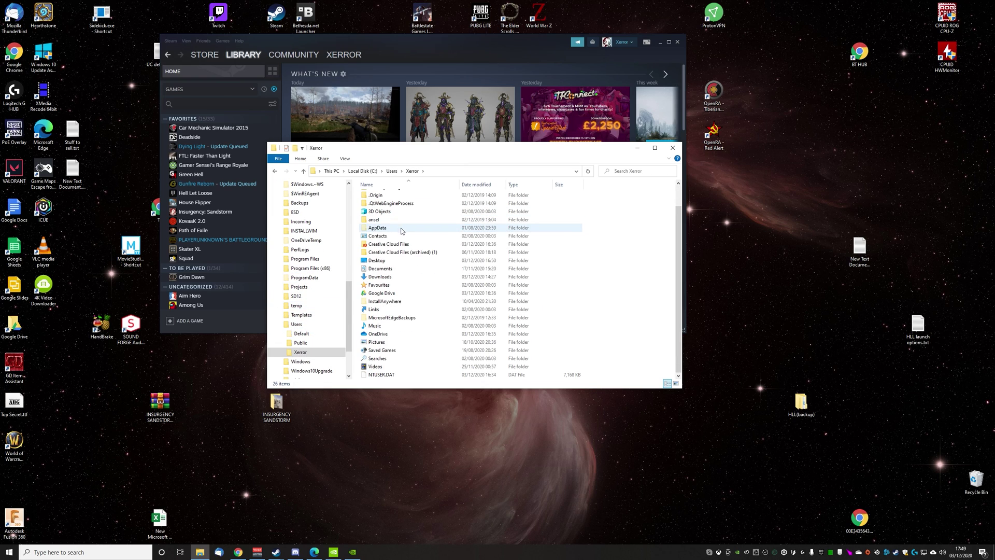
pyautogui.doubleClick(397, 228)
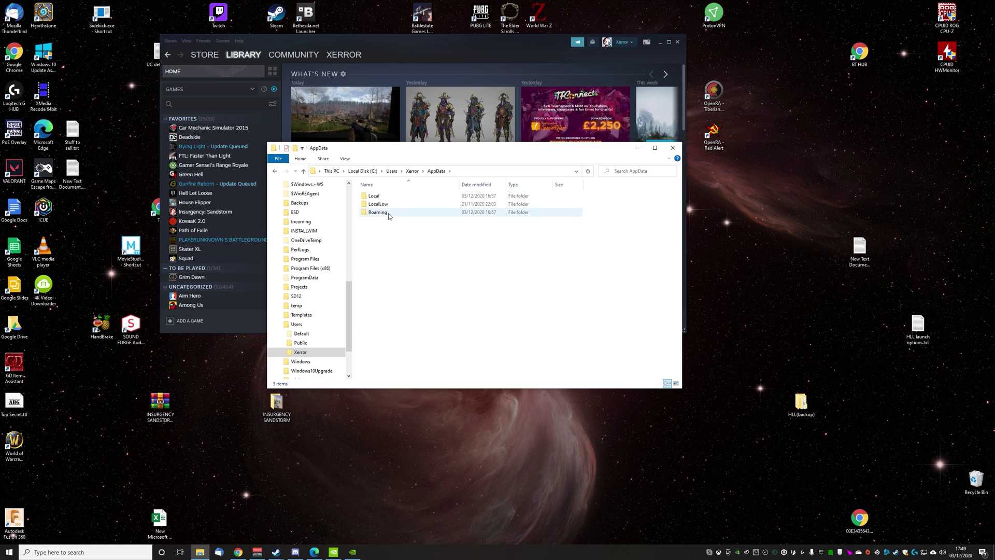
pyautogui.click(381, 196)
pyautogui.doubleClick(382, 198)
# Open the HLL folder in AppData\Local, inspect its Saved subfolder, and return to HLL.
pyautogui.scroll(-12, 399, 239)
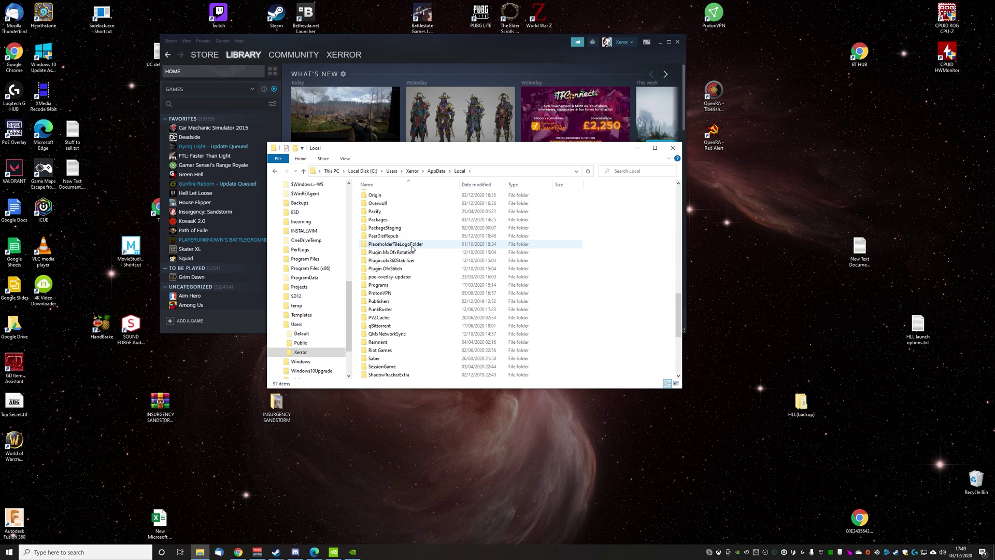
pyautogui.scroll(5, 399, 243)
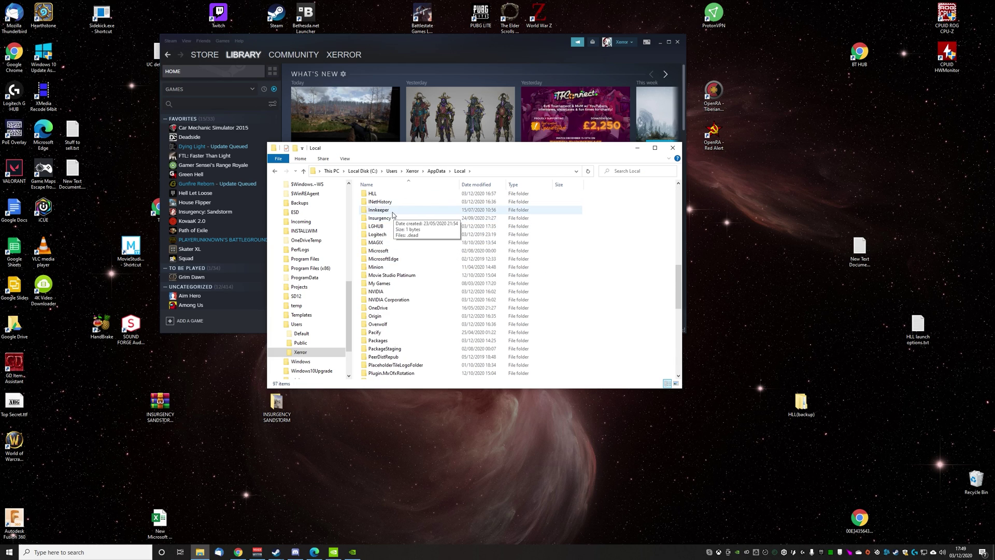
pyautogui.doubleClick(389, 218)
pyautogui.doubleClick(382, 196)
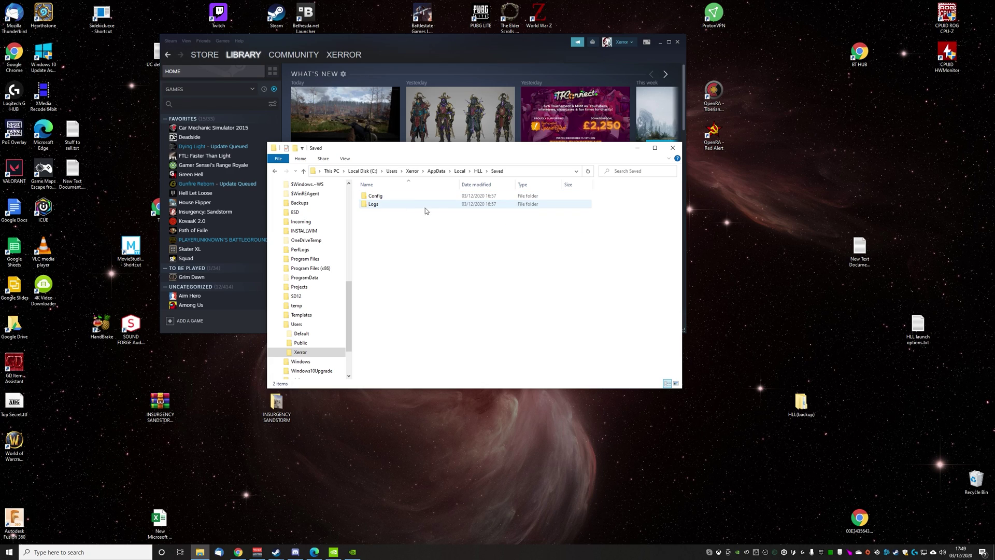
pyautogui.press('BackSpace')
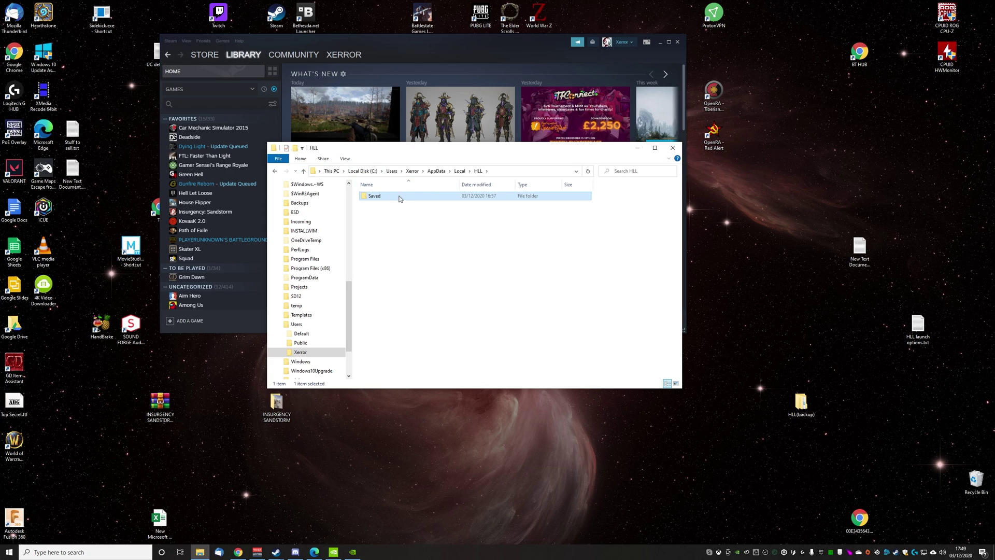
# Move the HLL(backup) folder on the desktop closer to the File Explorer window.
pyautogui.moveTo(767, 369); pyautogui.dragTo(830, 435)
pyautogui.moveTo(800, 404); pyautogui.dragTo(742, 365)
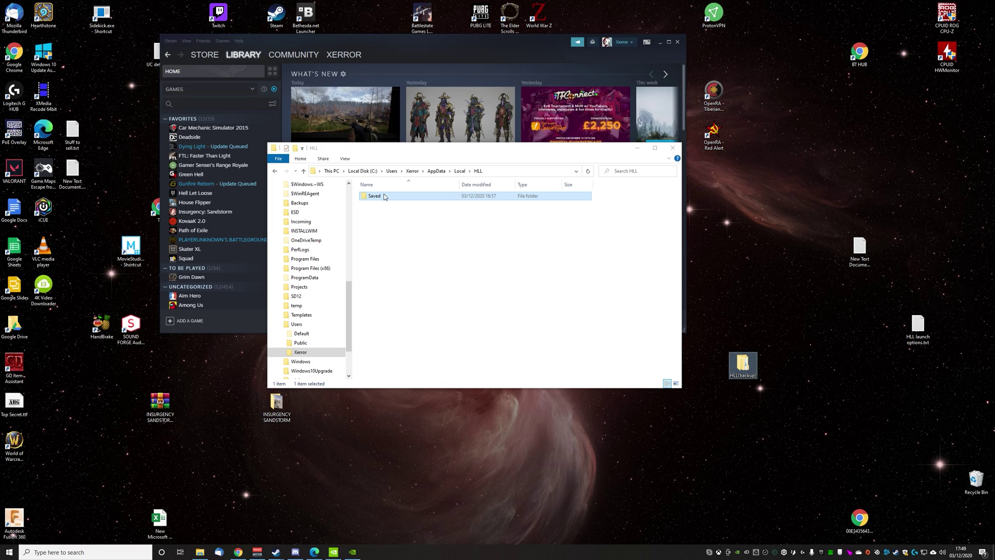
# Recheck the HLL folder from AppData\Local, and open the neighbouring HellLetLoose folder.
pyautogui.click(303, 172)
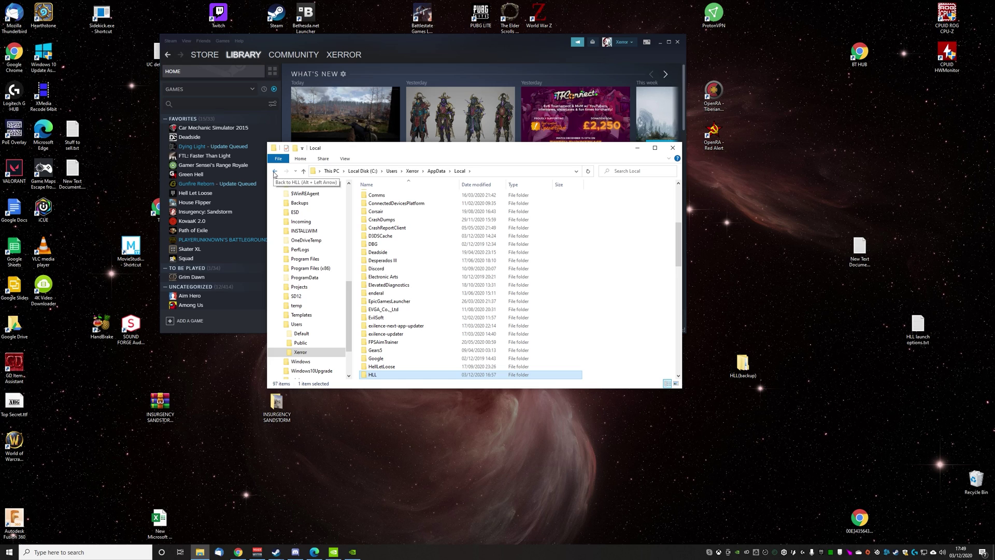
pyautogui.doubleClick(366, 376)
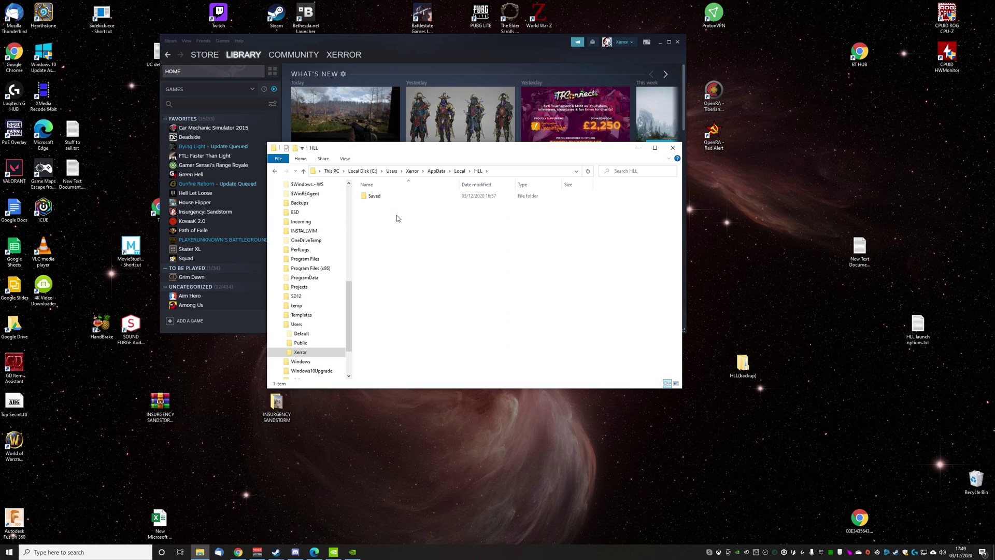
pyautogui.click(303, 171)
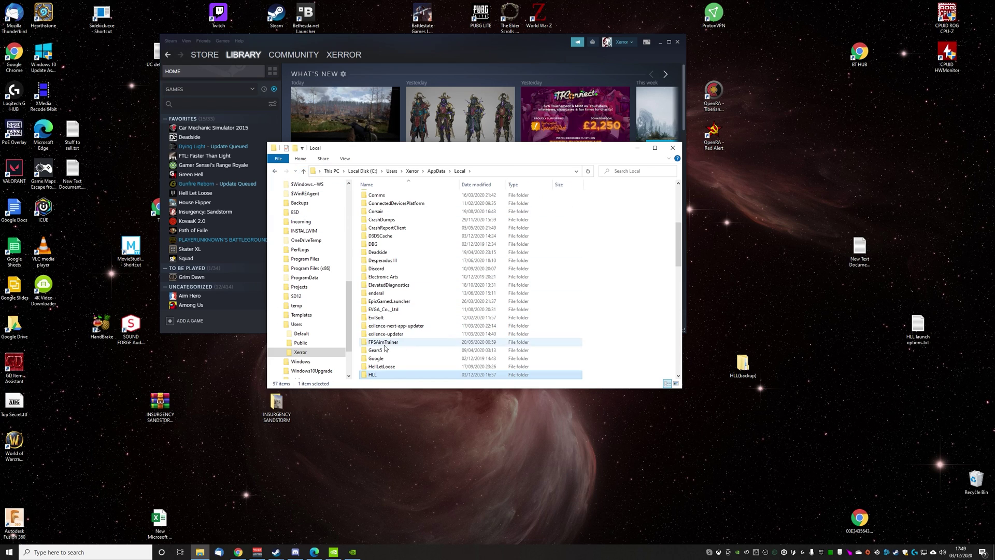
pyautogui.doubleClick(382, 366)
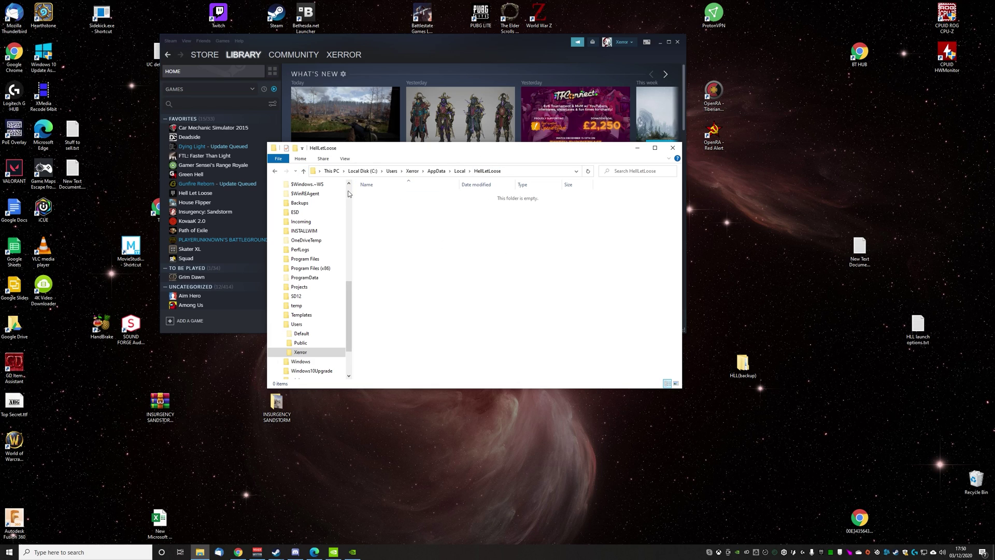
# Return to AppData\Local, locate the HellLetLoose and HLL folders, and minimise the File Explorer window.
pyautogui.click(305, 172)
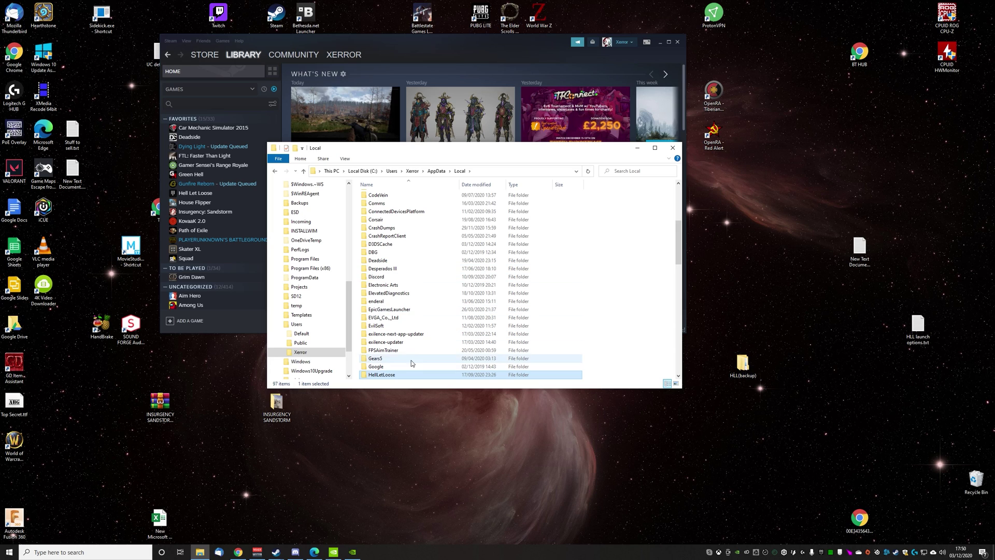
pyautogui.scroll(-1, 391, 358)
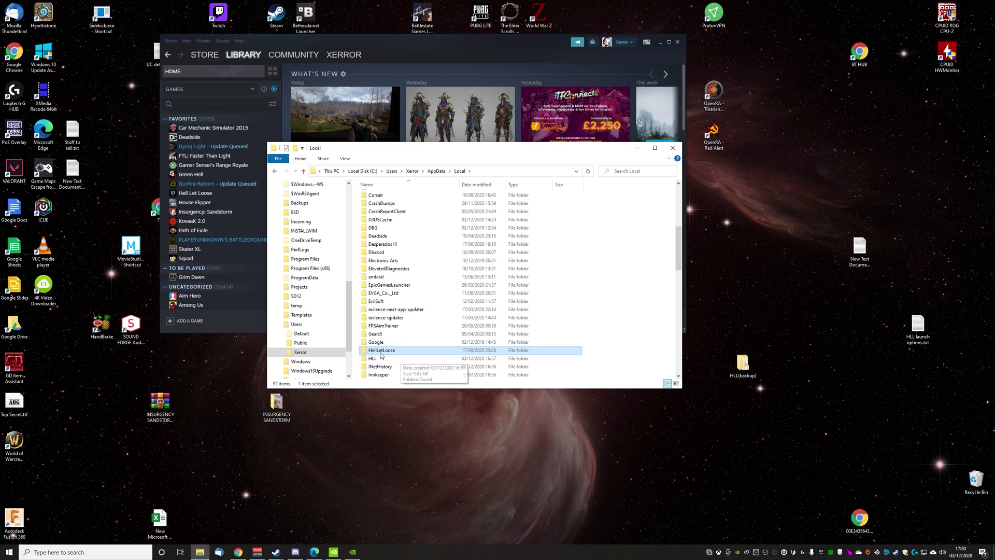
pyautogui.click(636, 148)
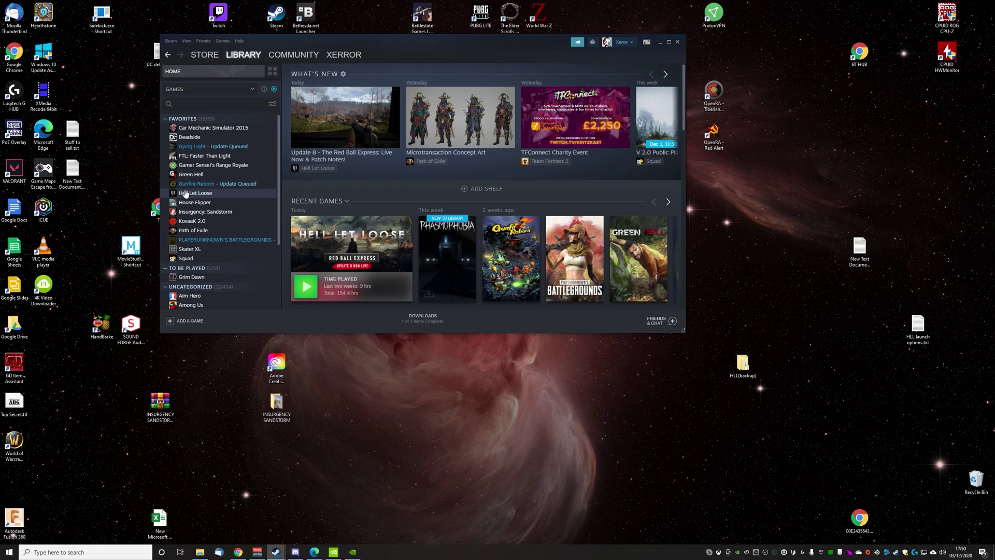
# Open the launch options in Hell Let Loose's Steam properties and select the existing launch option text.
pyautogui.moveTo(380, 236)
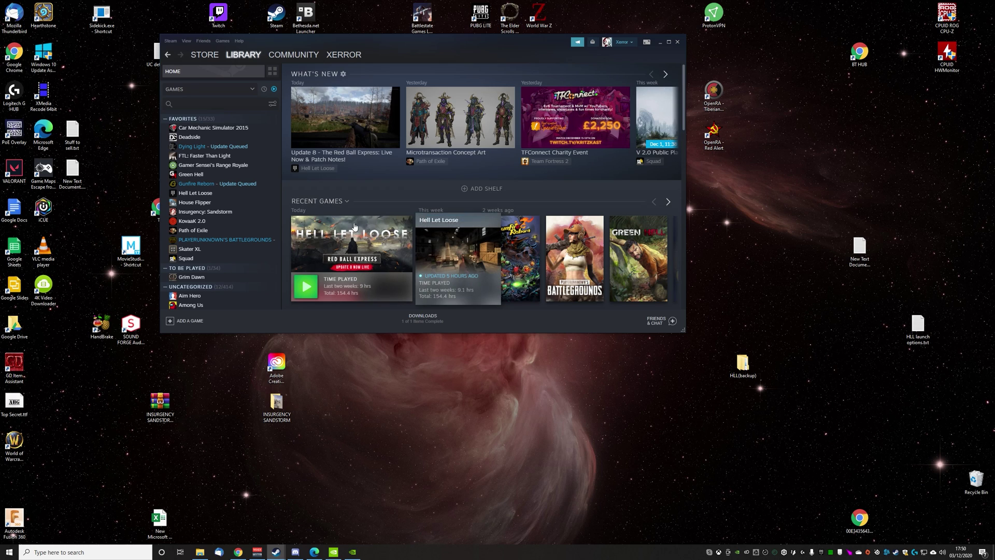
pyautogui.scroll(-3, 223, 228)
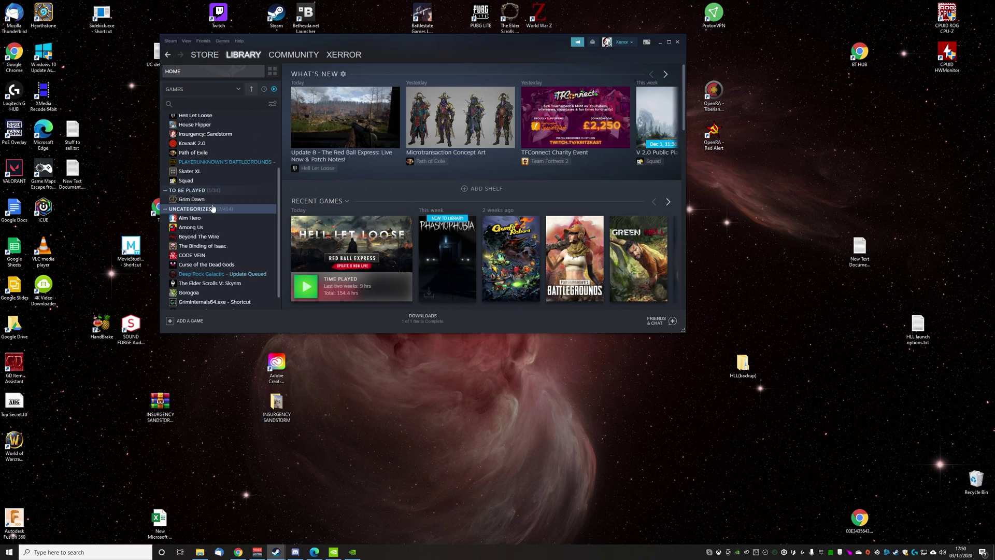
pyautogui.scroll(3, 222, 186)
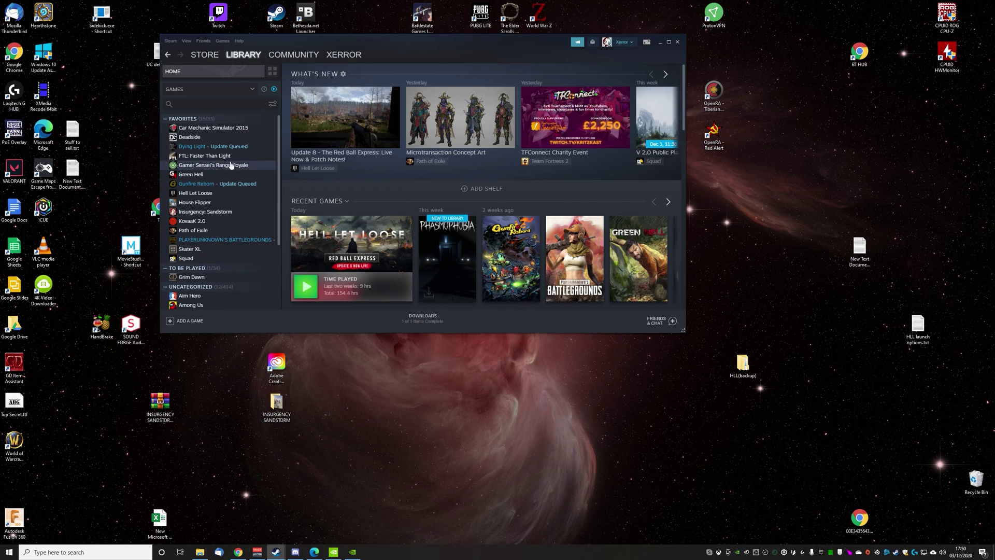
pyautogui.scroll(-1, 244, 203)
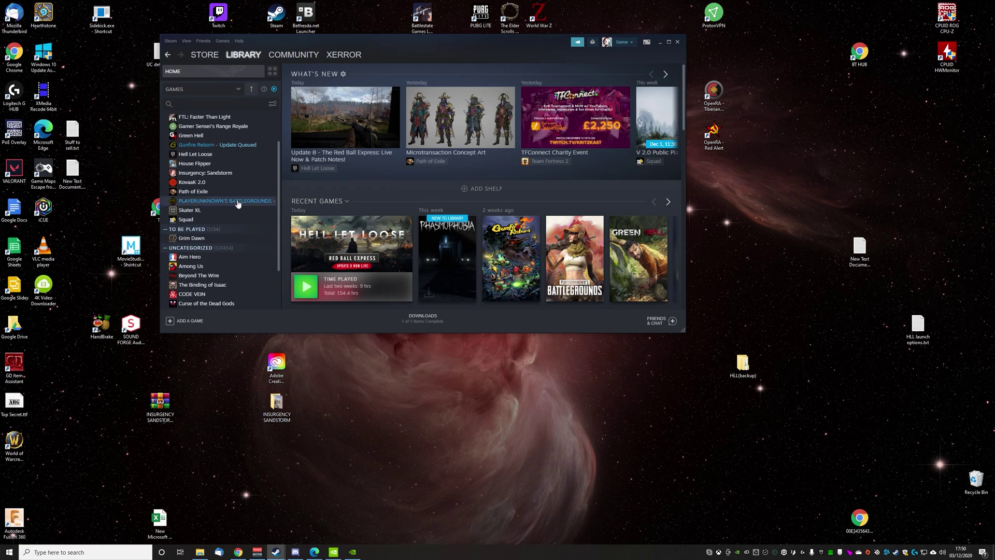
pyautogui.rightClick(210, 156)
pyautogui.moveTo(260, 202)
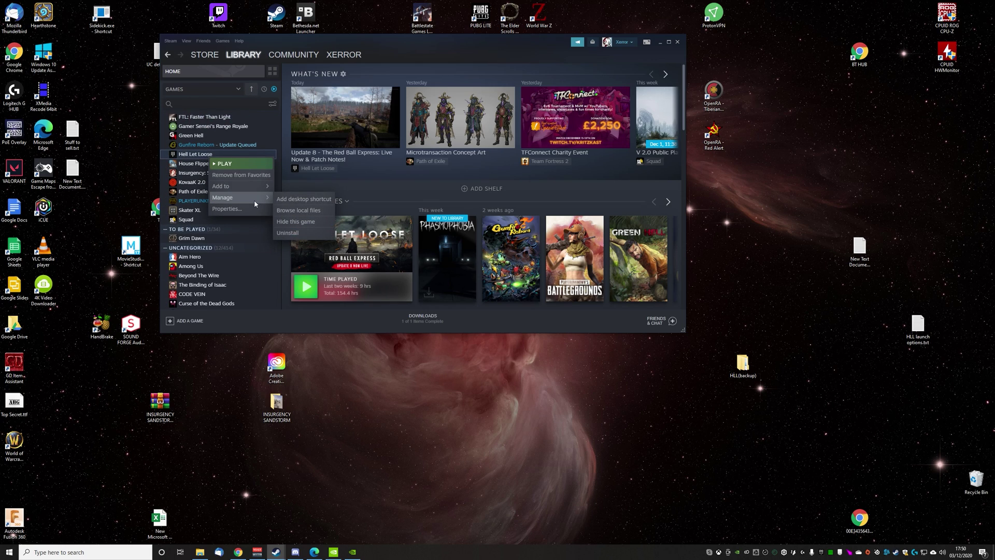
pyautogui.click(251, 210)
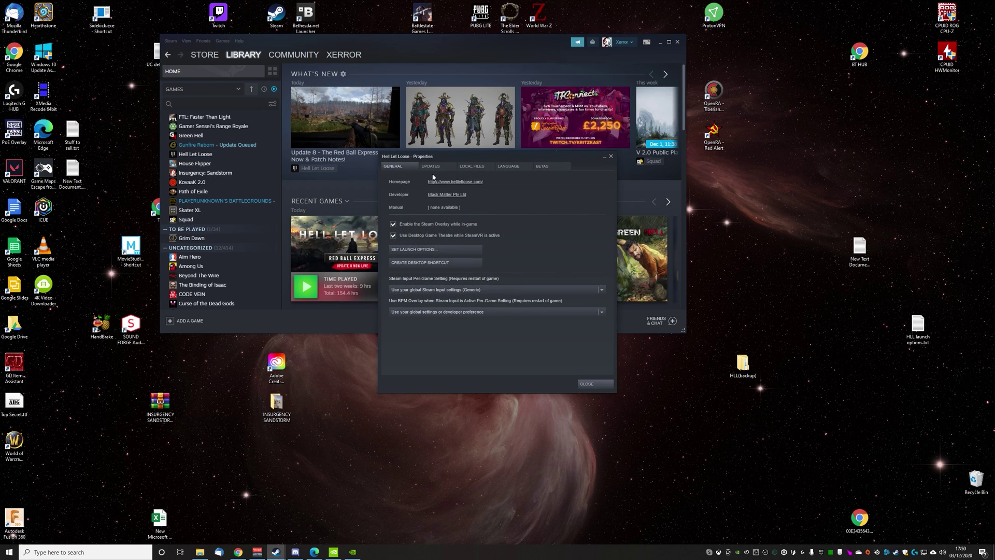
pyautogui.click(438, 249)
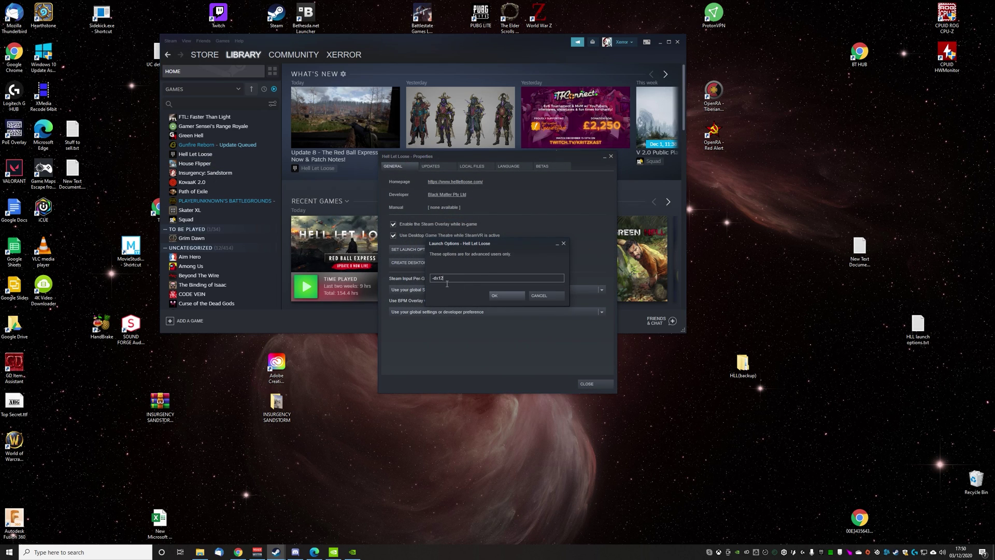
pyautogui.moveTo(449, 282); pyautogui.dragTo(366, 292)
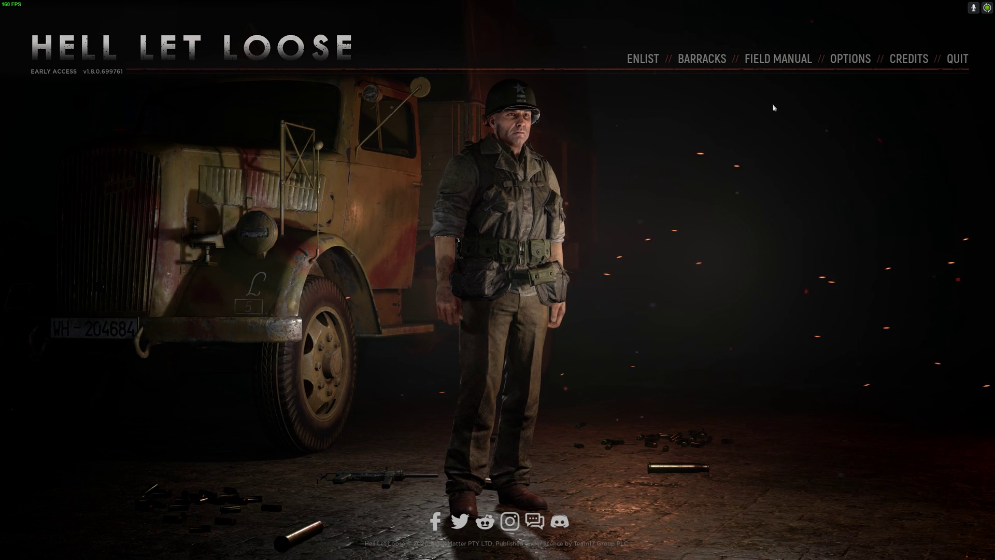
# In Hell Let Loose, look at the Options menu, view the Axis faction in the Barracks, and open the Enlist server browser.
pyautogui.click(850, 58)
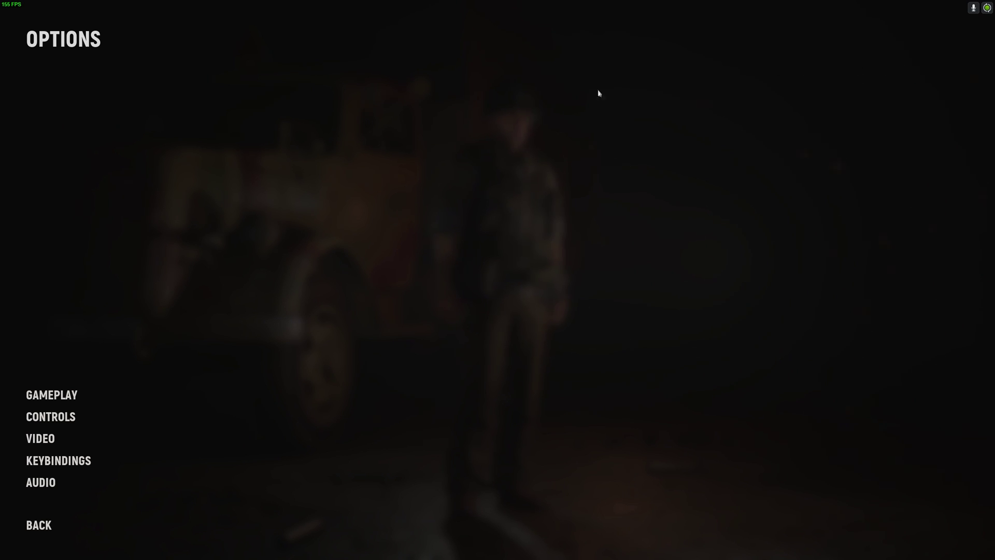
pyautogui.click(39, 525)
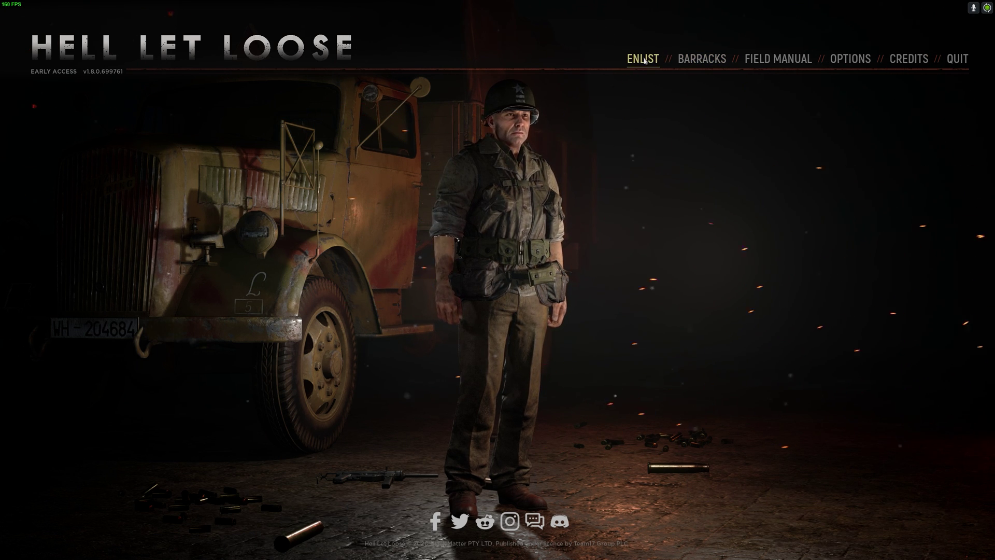
pyautogui.click(701, 59)
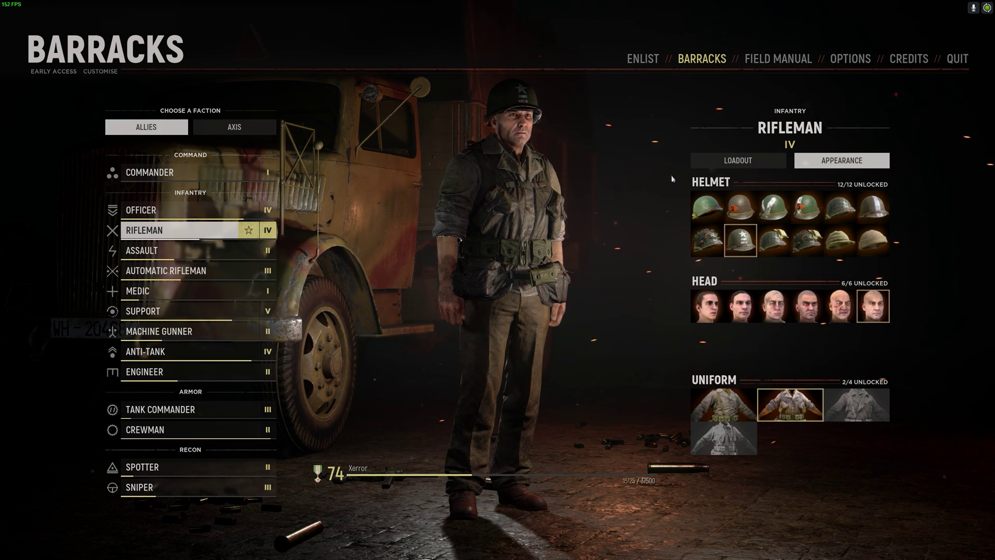
pyautogui.click(223, 130)
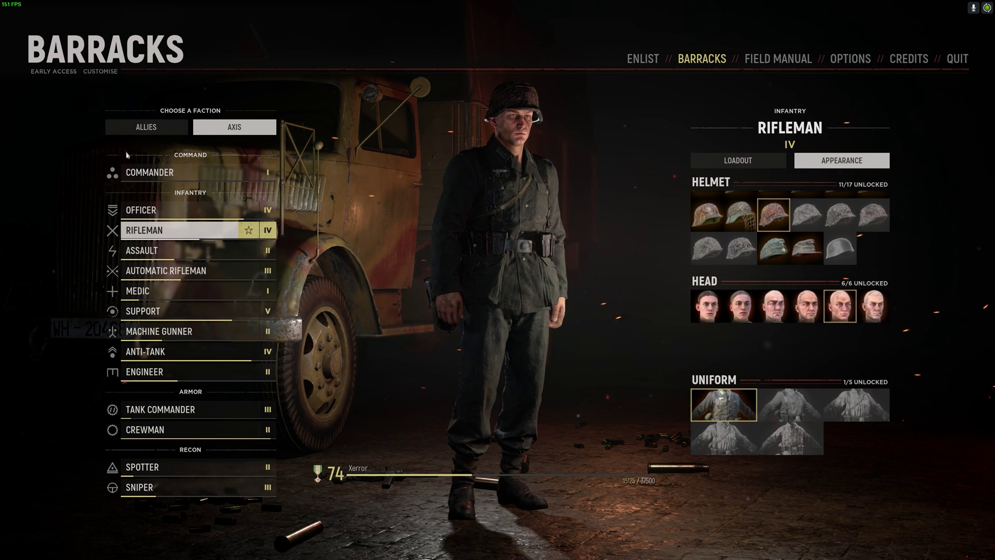
pyautogui.click(642, 58)
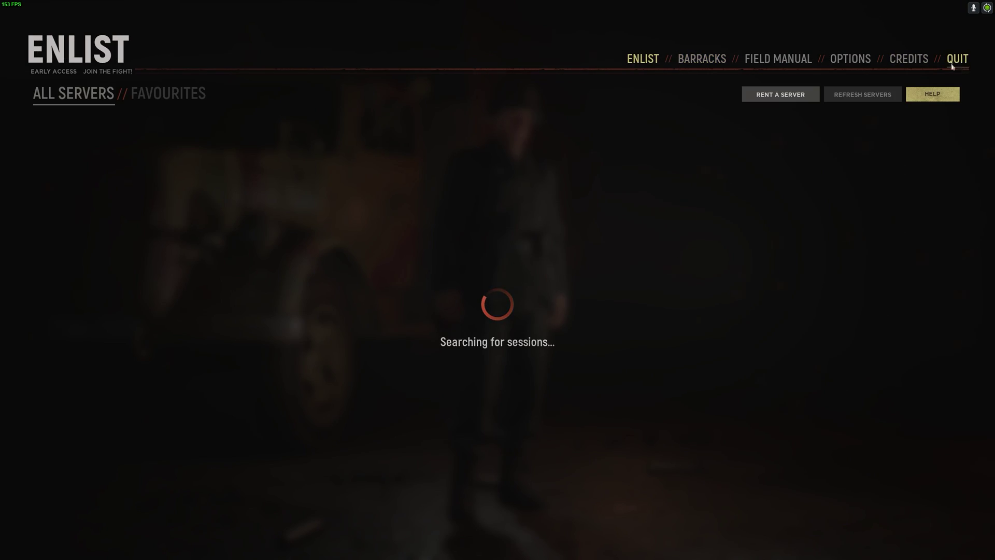
# Set the FOV to 105 in the gameplay options and review the remaining gameplay settings.
pyautogui.click(850, 59)
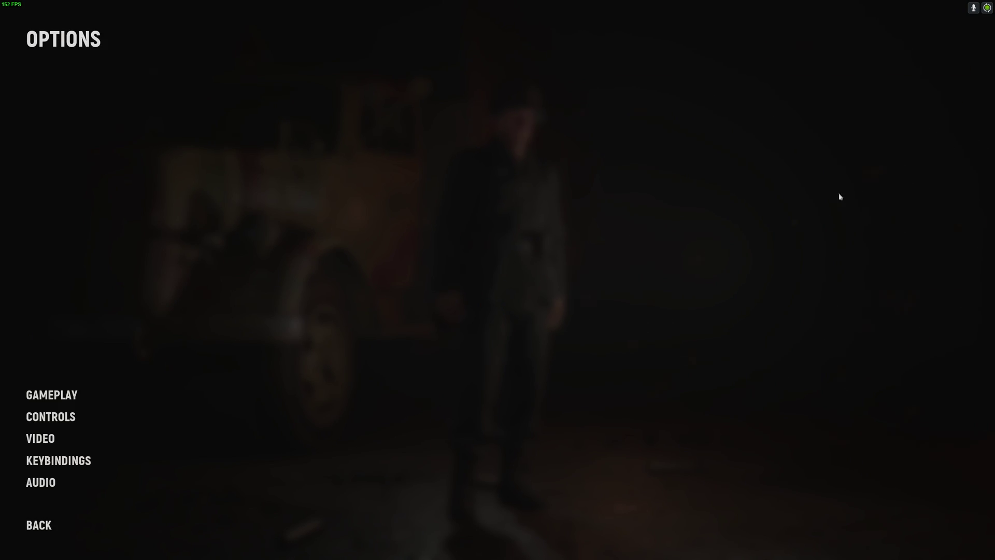
pyautogui.click(53, 400)
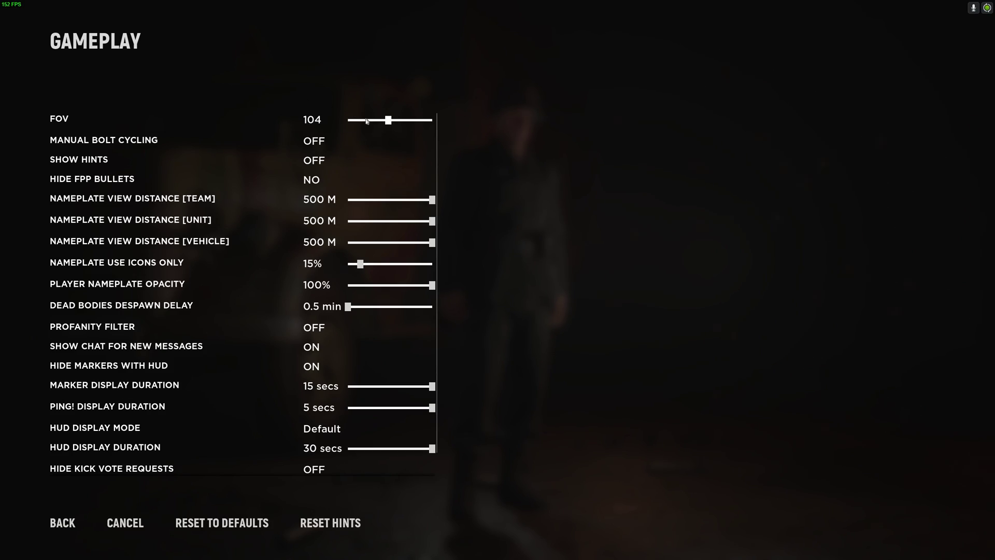
pyautogui.moveTo(388, 120); pyautogui.dragTo(390, 120)
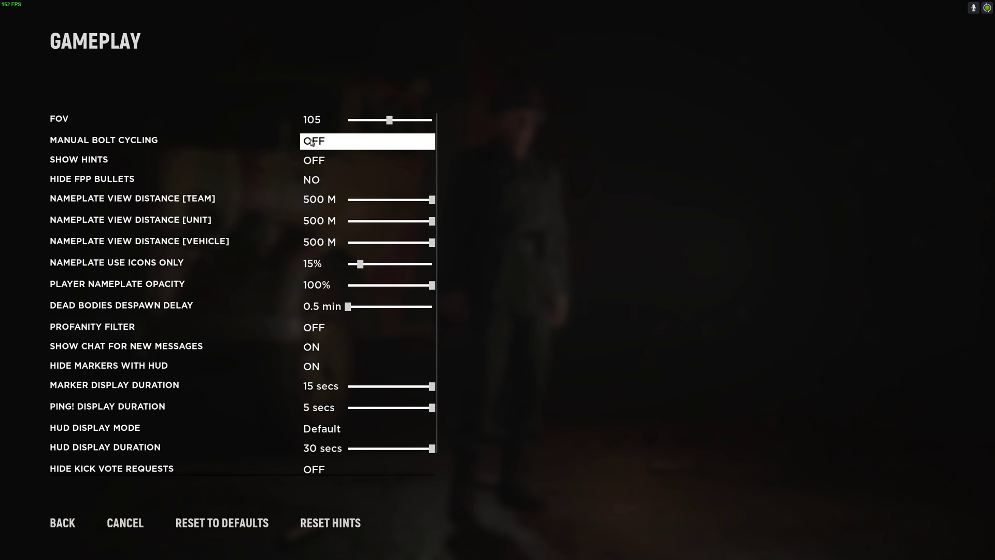
pyautogui.scroll(-1, 353, 397)
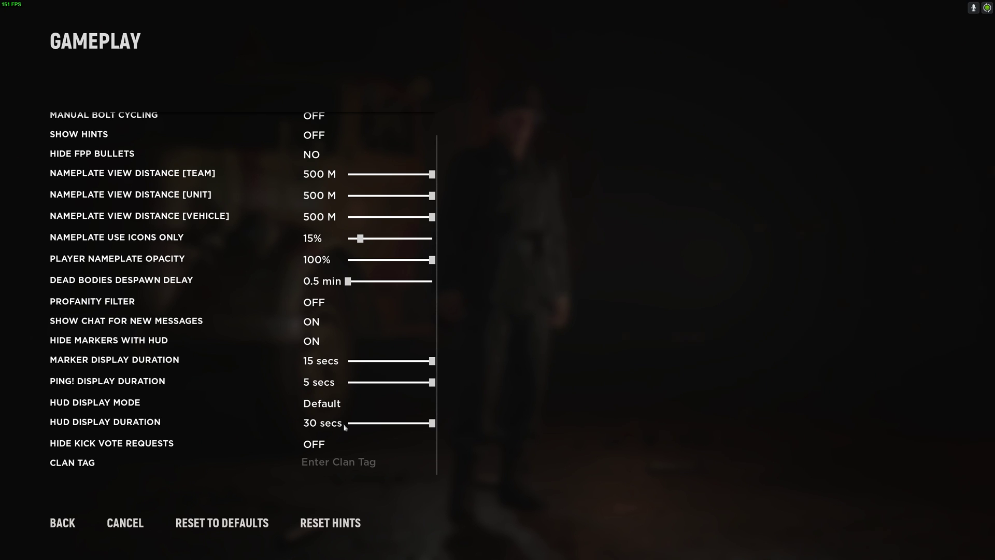
pyautogui.scroll(1, 345, 426)
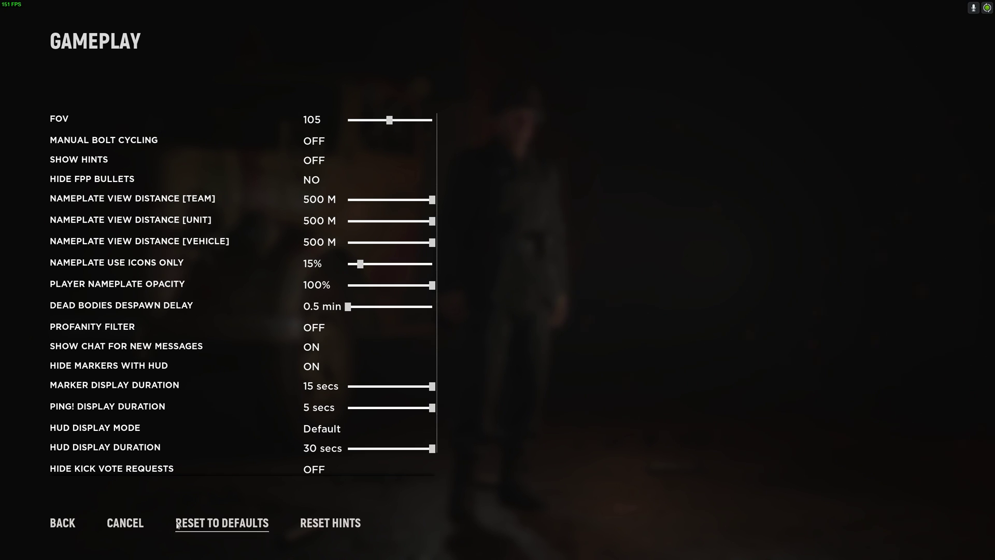
pyautogui.click(63, 523)
# Review the game's Controls settings and its Video settings, including quality, anti-aliasing and view distance.
pyautogui.click(58, 417)
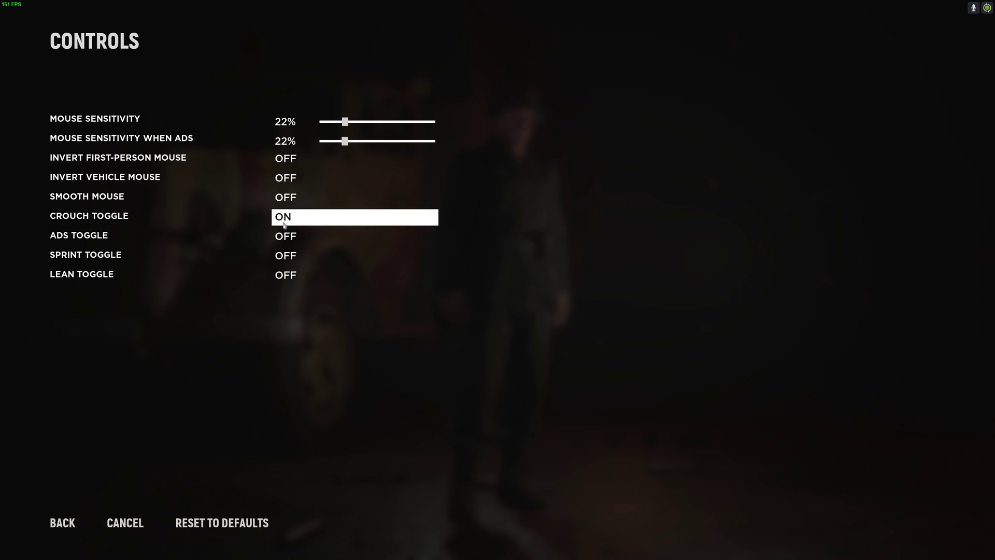
pyautogui.click(69, 527)
pyautogui.click(48, 443)
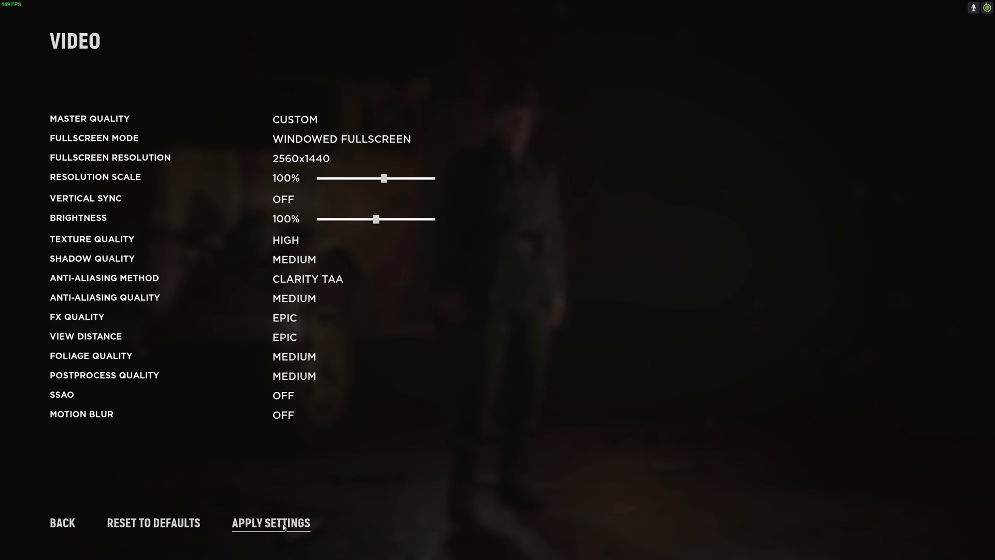
pyautogui.click(75, 523)
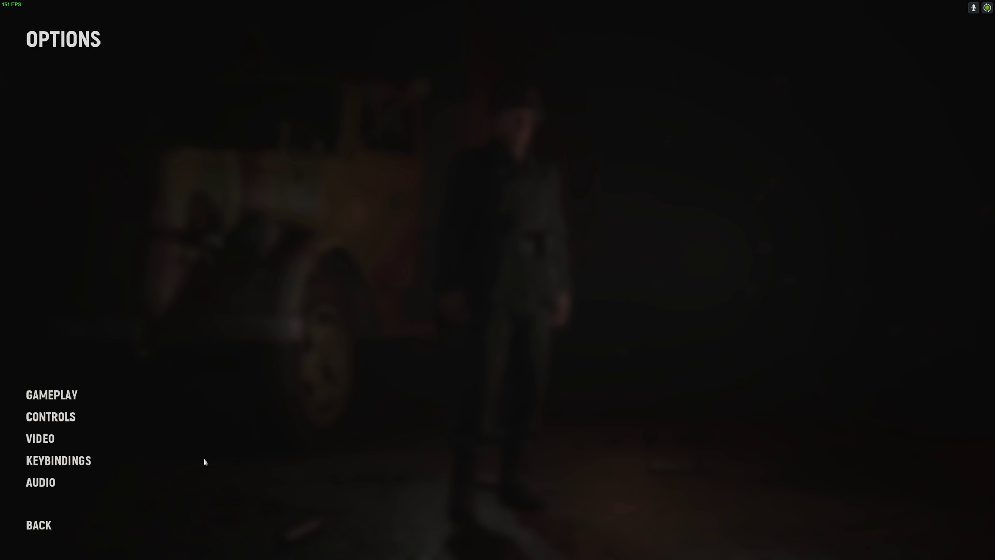
# Review the full list of keybindings, and return to the game's main menu.
pyautogui.click(57, 460)
pyautogui.scroll(-4, 229, 226)
pyautogui.scroll(4, 232, 237)
pyautogui.click(43, 526)
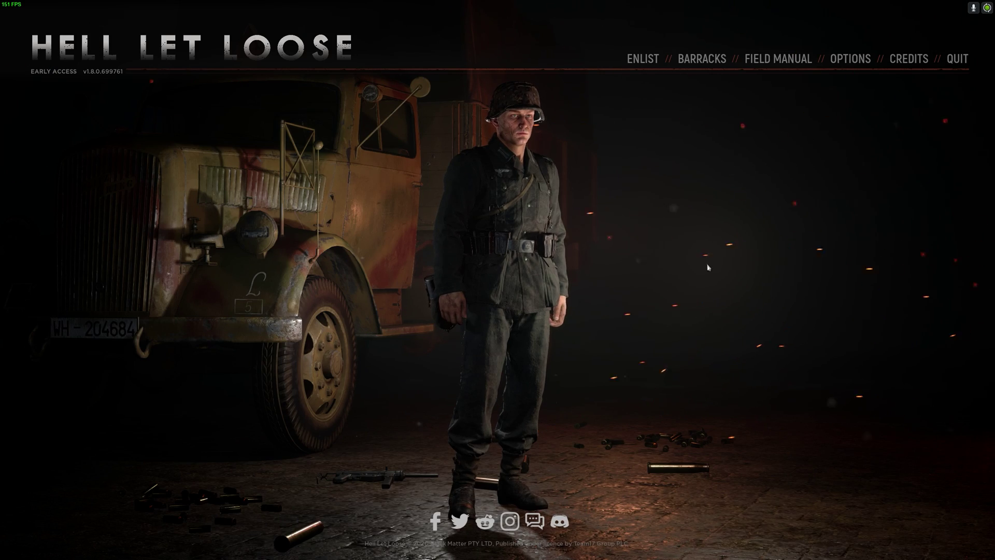
# Find the HLL Official - Europe #06 server on Carentan in the server browser and join its match on the German side.
pyautogui.click(648, 60)
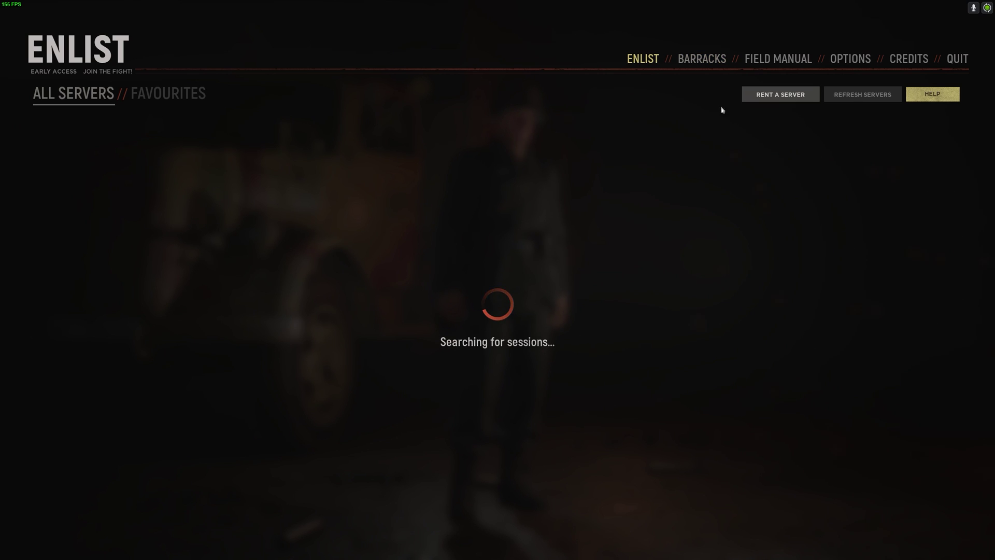
pyautogui.scroll(-6, 279, 287)
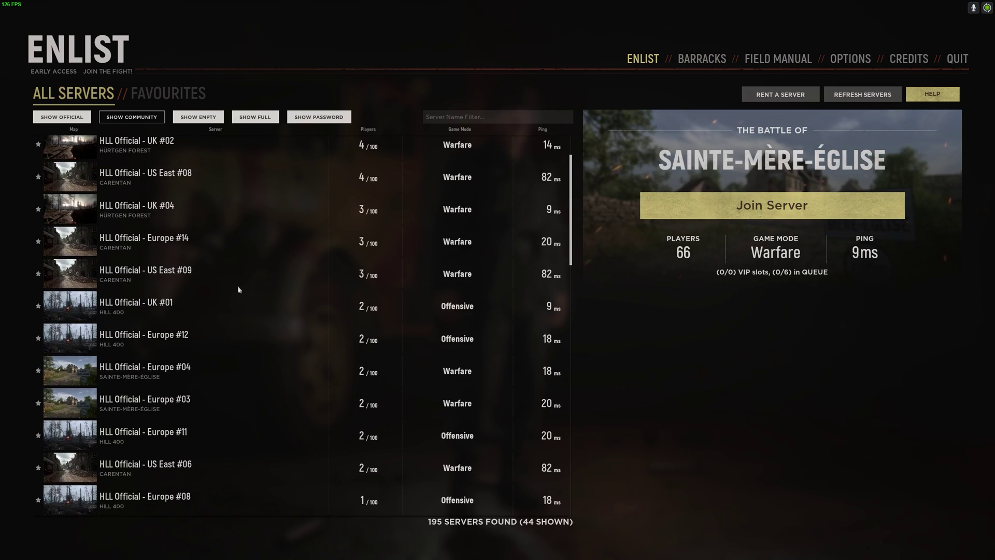
pyautogui.scroll(-4, 295, 294)
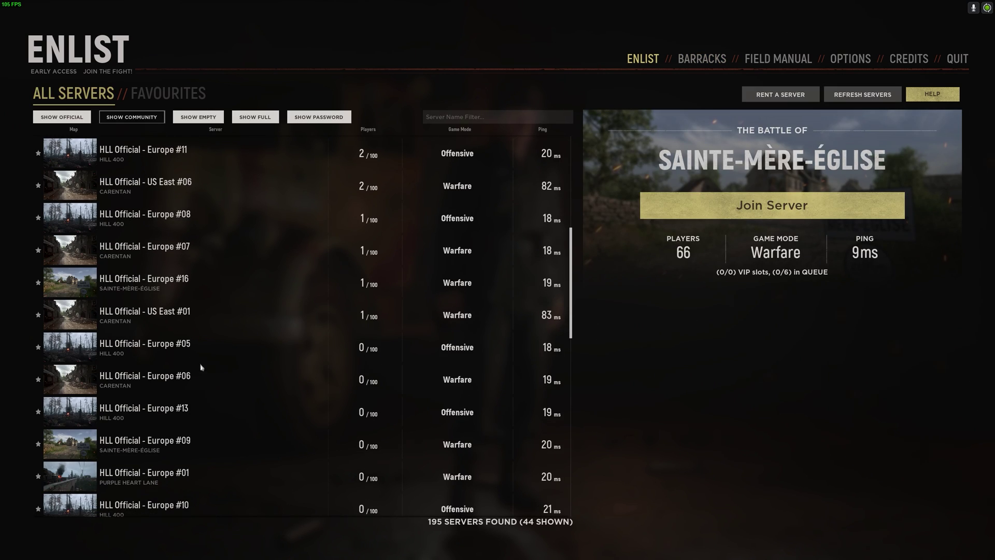
pyautogui.click(217, 350)
pyautogui.click(91, 381)
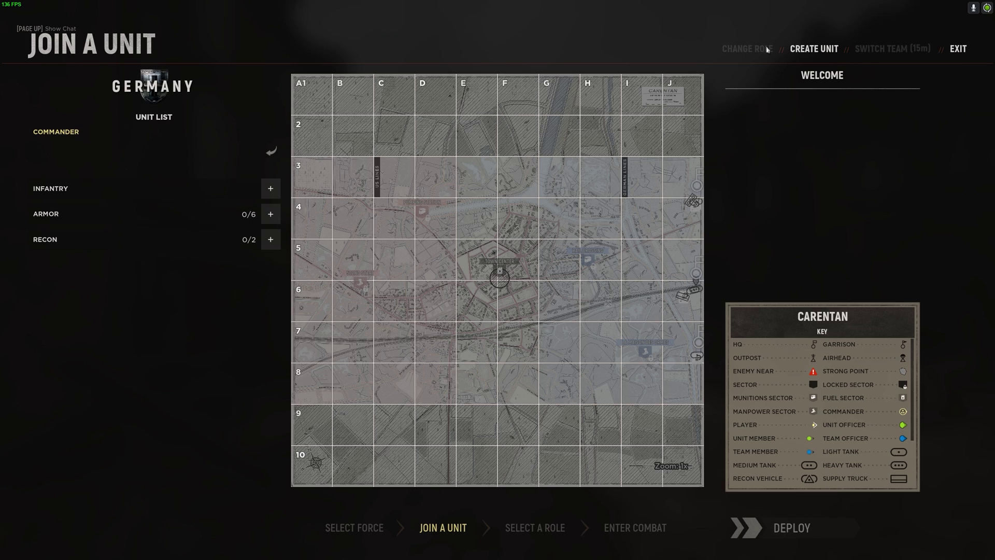
# Create a new unit for Germany and deploy into the Carentan match.
pyautogui.click(816, 49)
pyautogui.click(330, 442)
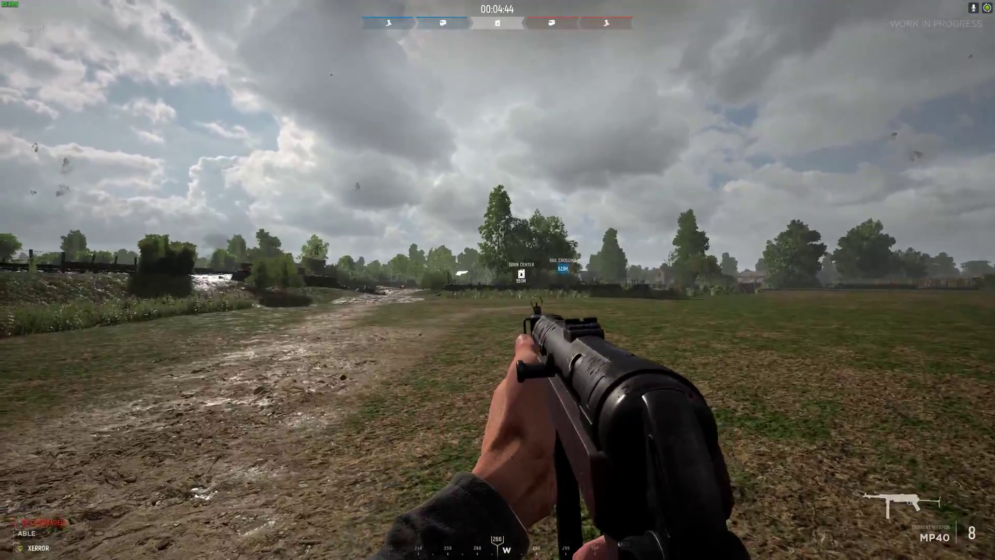
pyautogui.hotkey('shift', 'w')
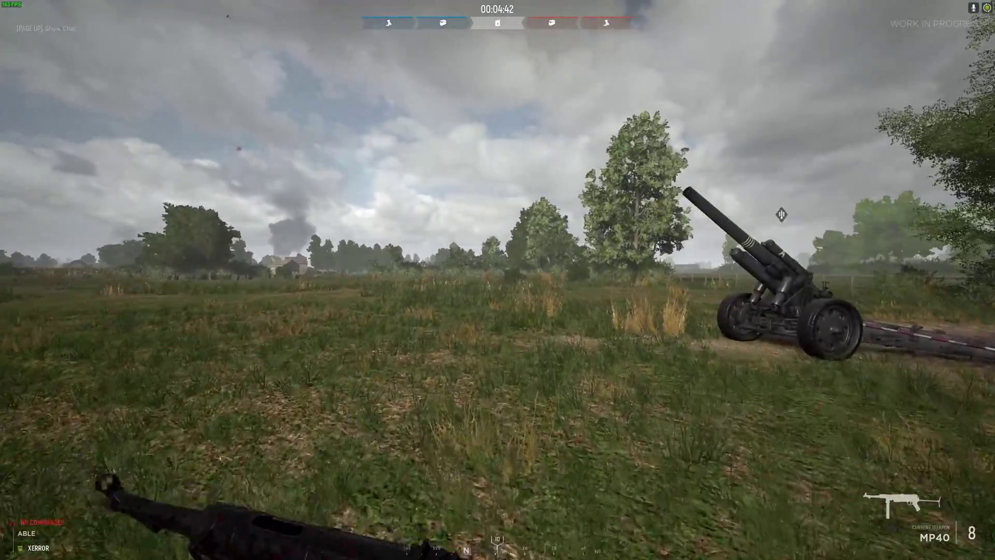
pyautogui.hotkey('shift', 'w')
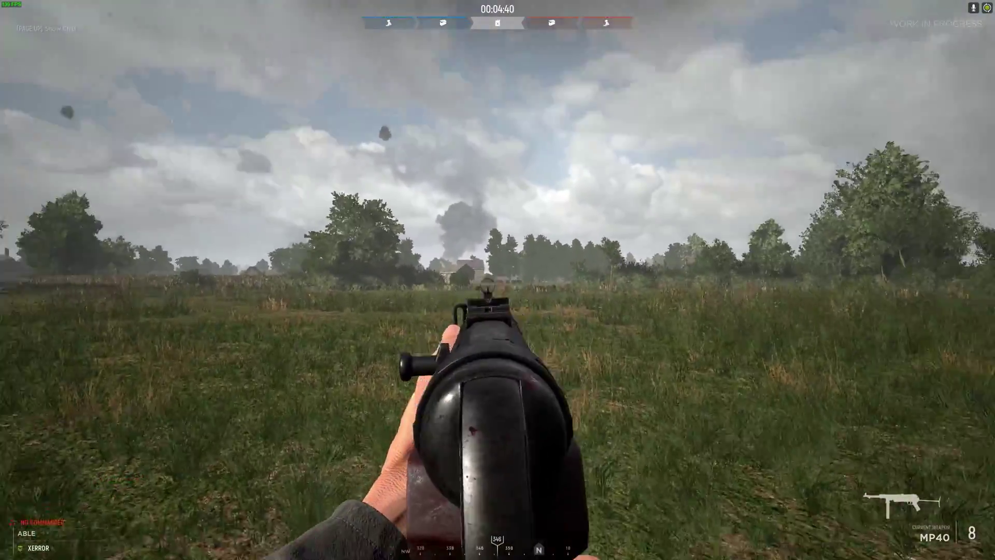
pyautogui.hotkey('shift', 'w')
pyautogui.hotkey('shift', 'w')
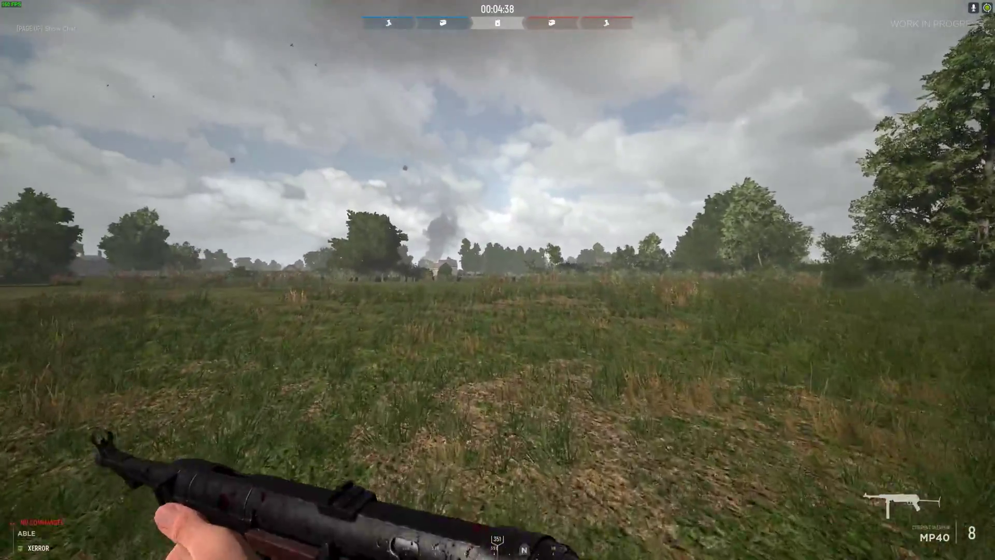
pyautogui.hotkey('shift', 'w')
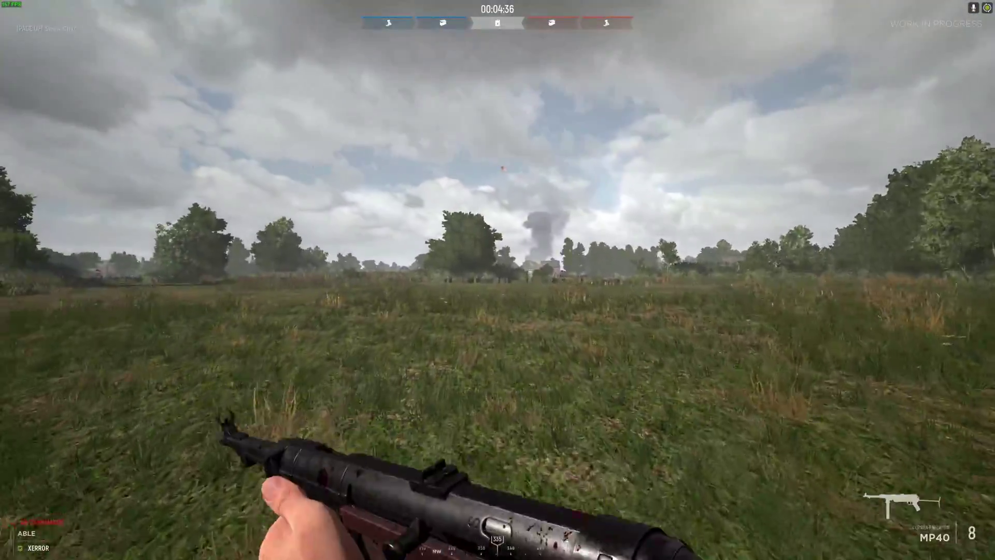
pyautogui.hotkey('shift', 'w')
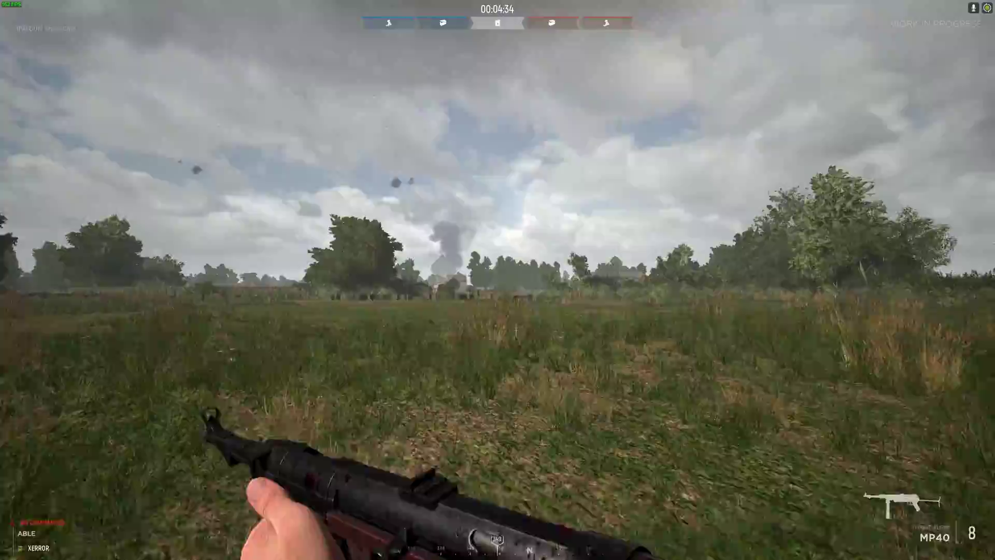
pyautogui.hotkey('shift', 'w')
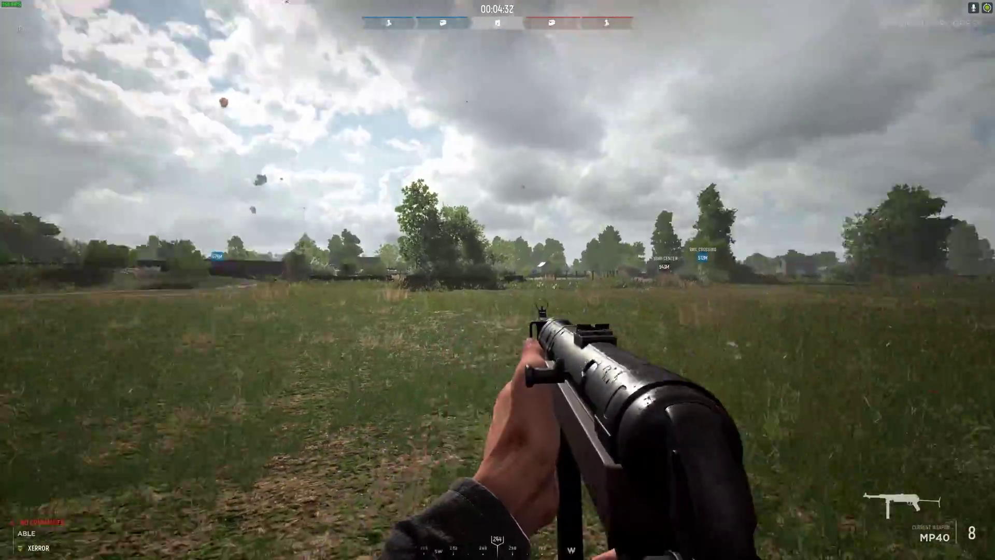
pyautogui.hotkey('shift', 'w')
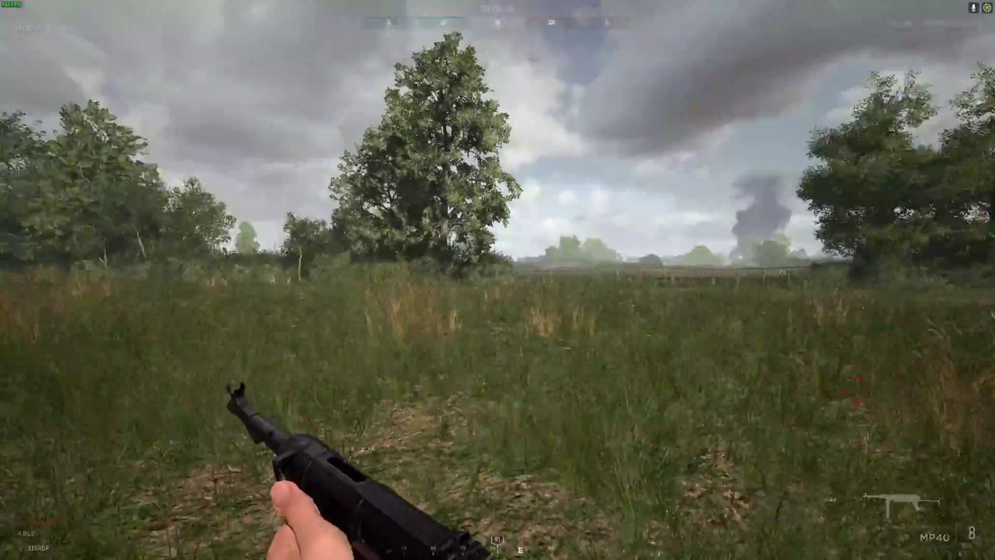
pyautogui.hotkey('shift', 'w')
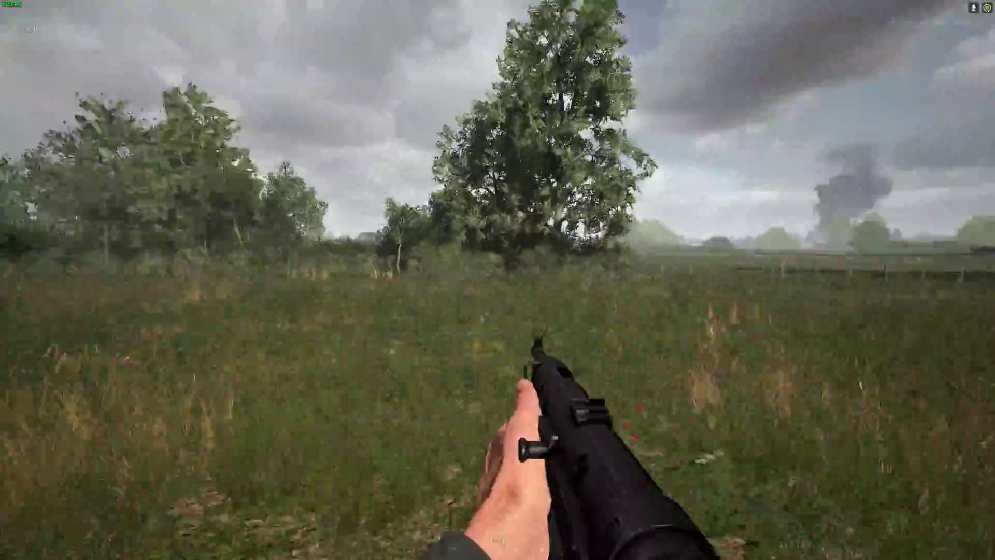
pyautogui.hotkey('shift', 'w')
pyautogui.hotkey('shift', 'w')
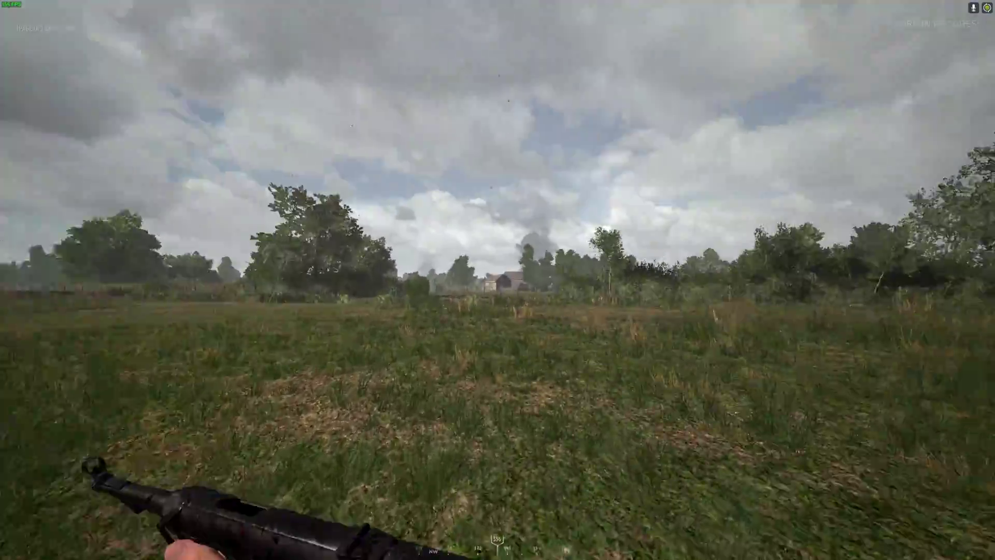
pyautogui.hotkey('shift', 'w')
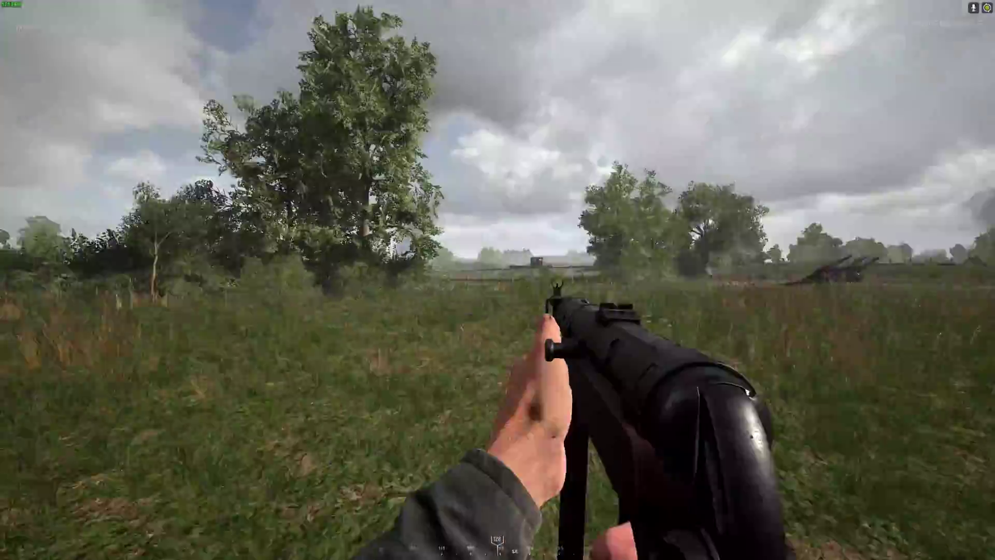
pyautogui.hotkey('shift', 'w')
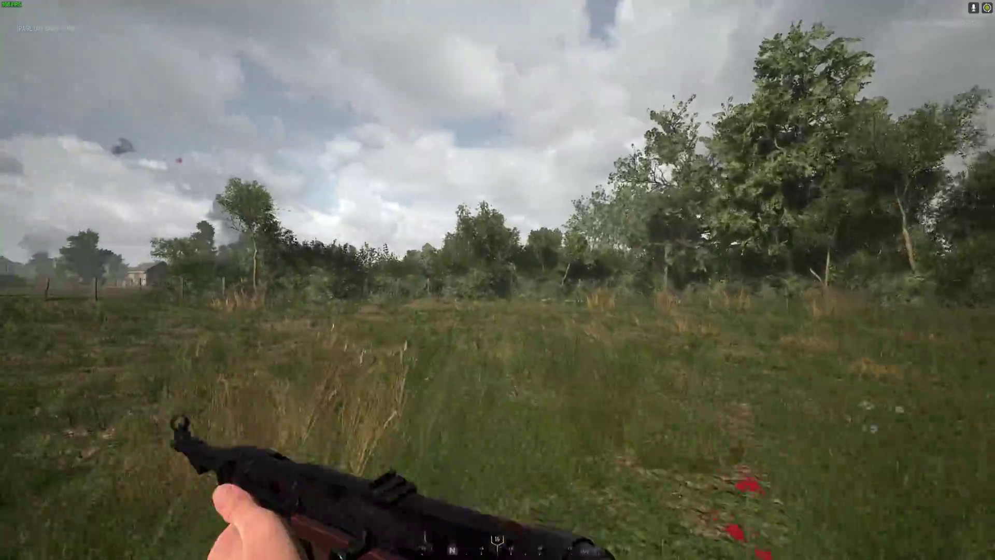
pyautogui.hotkey('shift', 'w')
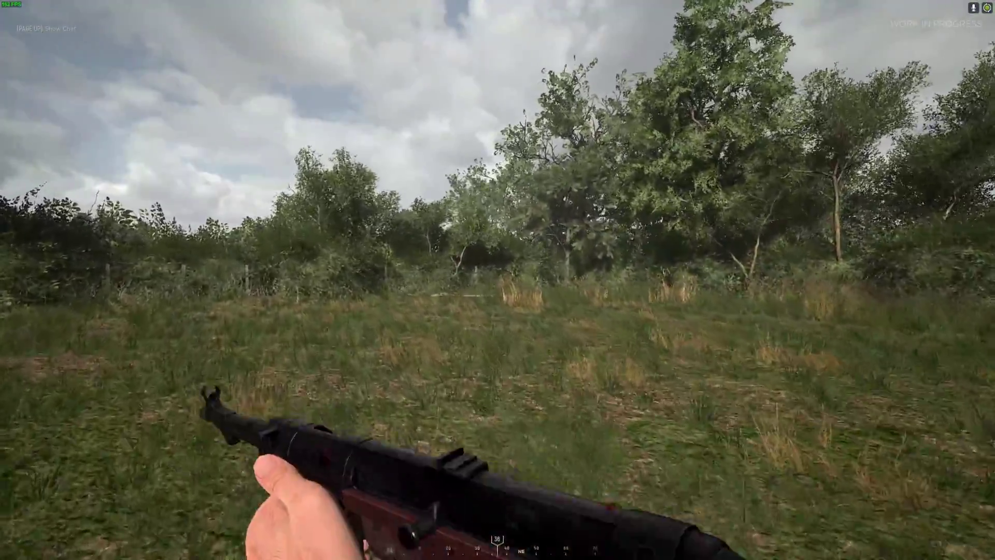
pyautogui.hotkey('shift', 'w')
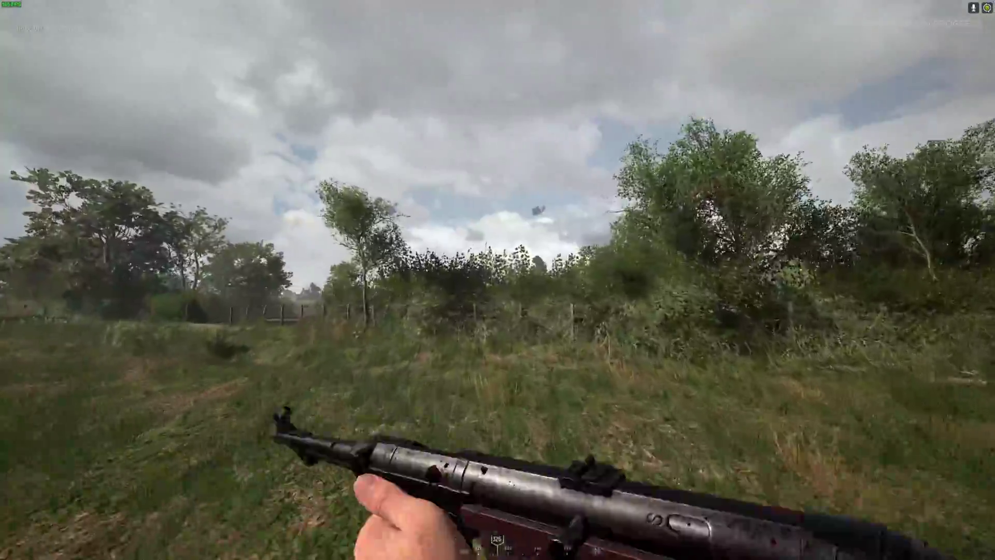
pyautogui.hotkey('shift', 'w')
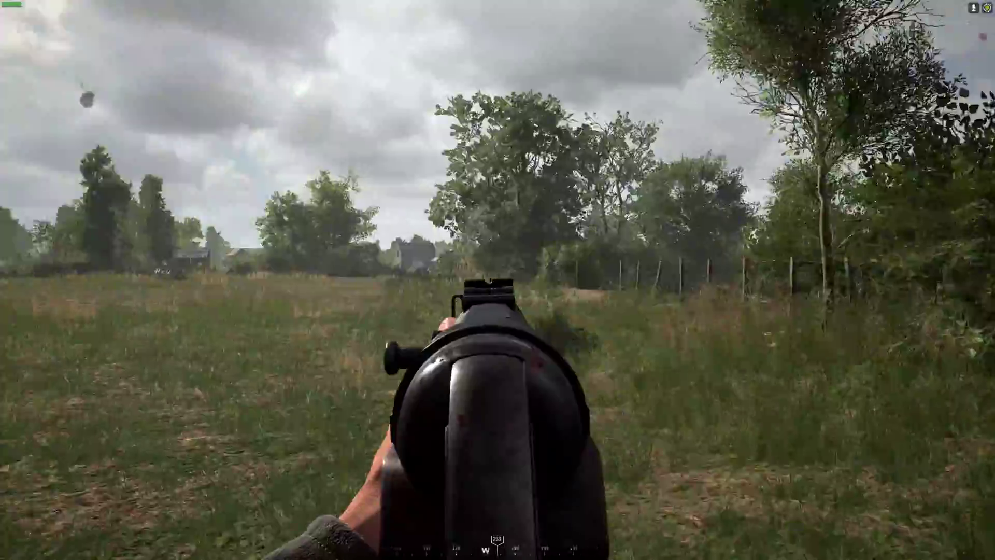
pyautogui.press('w')
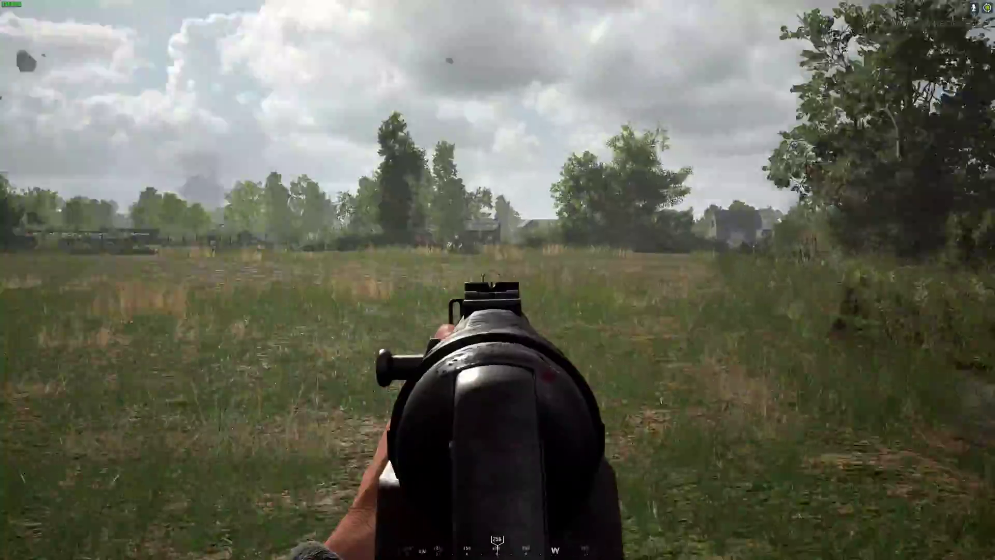
pyautogui.press('w')
pyautogui.hotkey('shift', 'w')
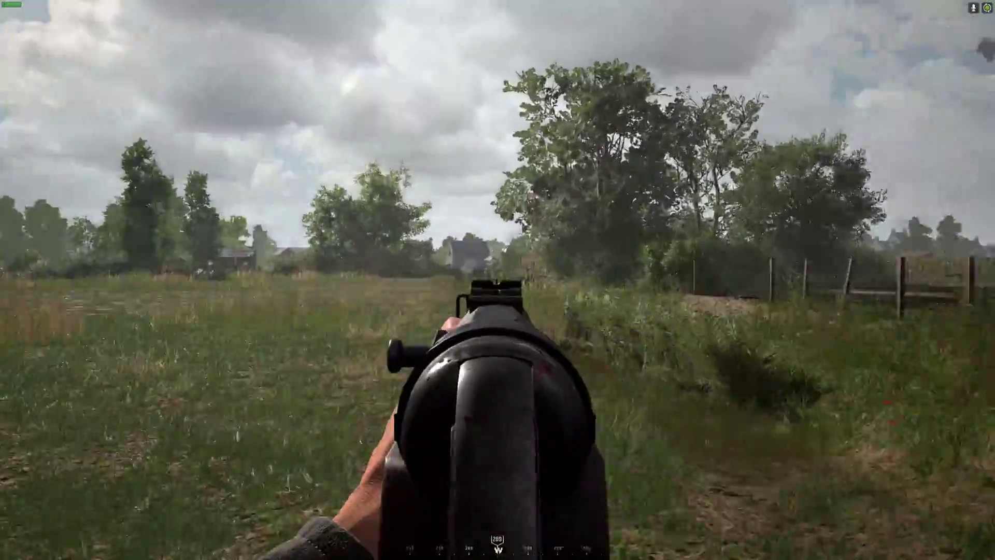
pyautogui.press('w')
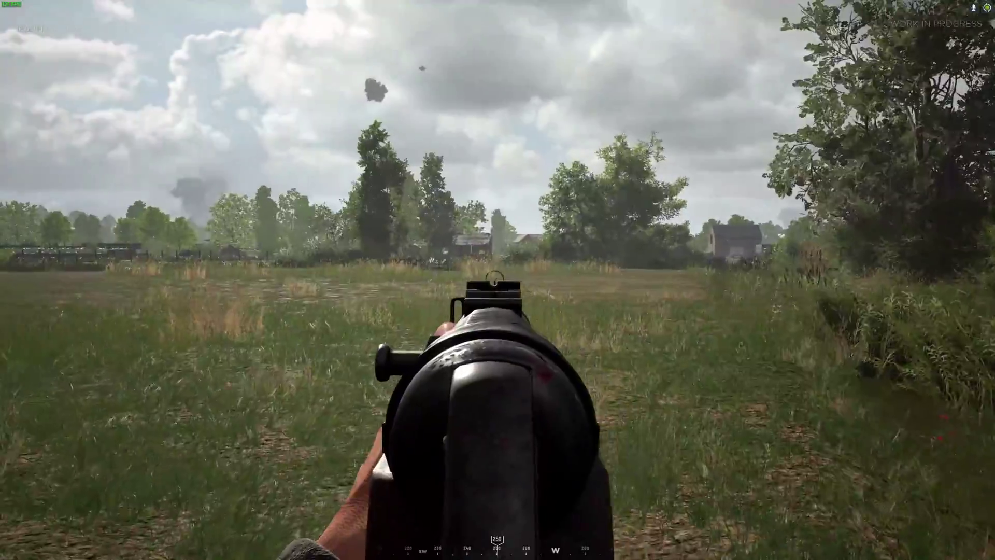
pyautogui.press('w')
pyautogui.hotkey('shift', 'w')
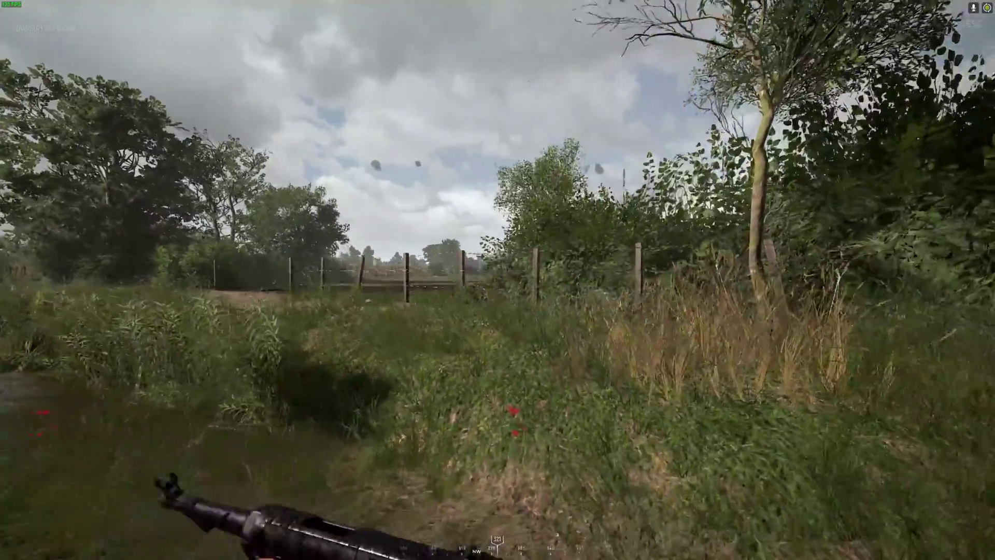
pyautogui.hotkey('shift', 'w')
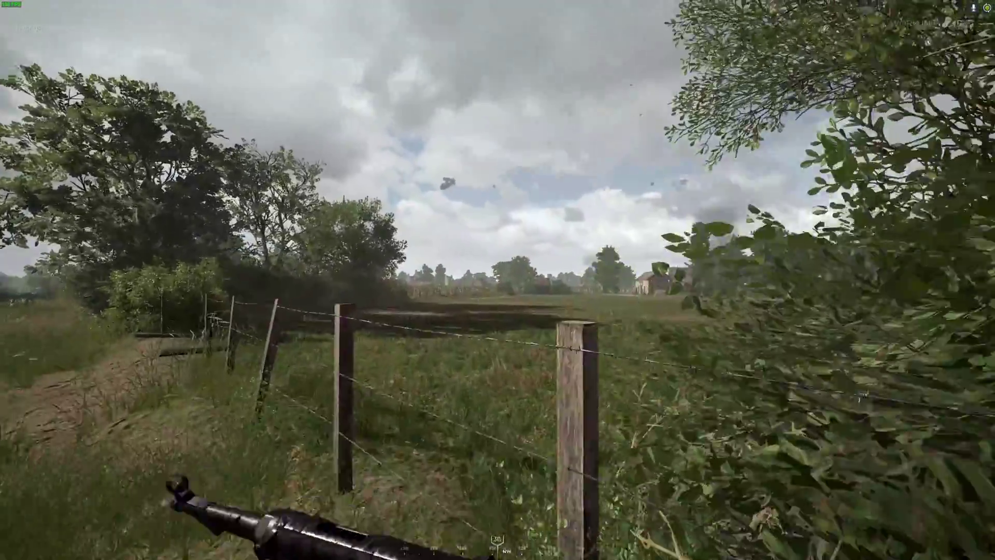
pyautogui.rightClick(498, 280)
pyautogui.press('w')
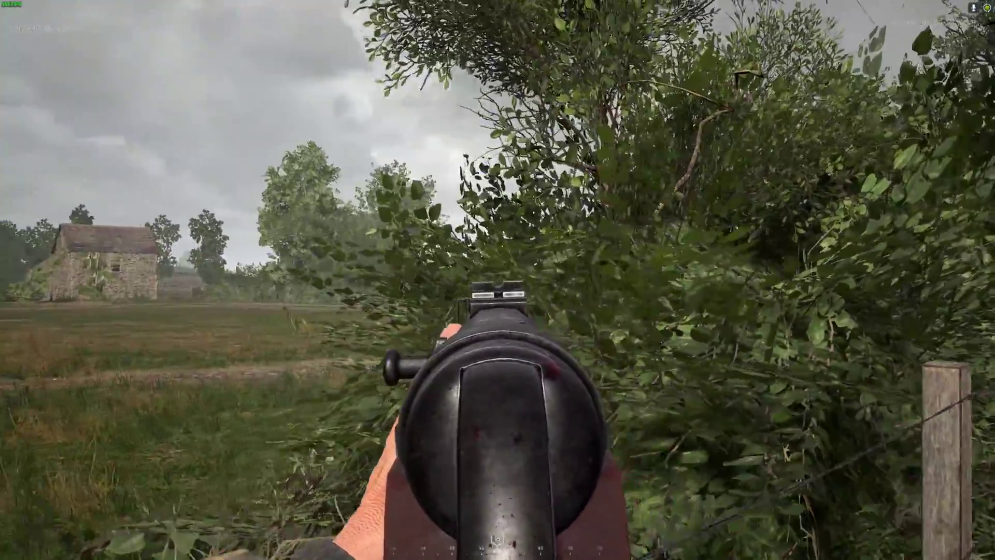
pyautogui.press('w')
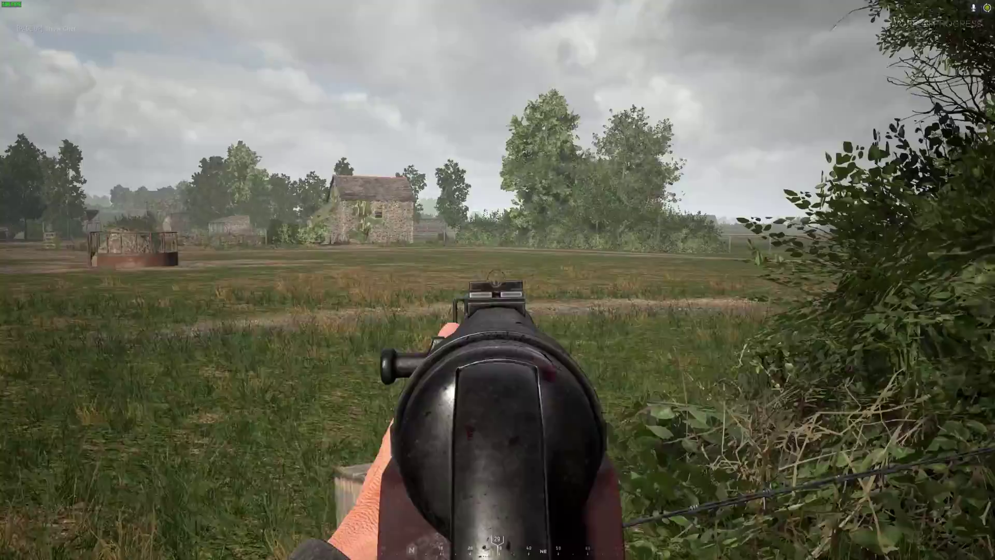
pyautogui.press('w')
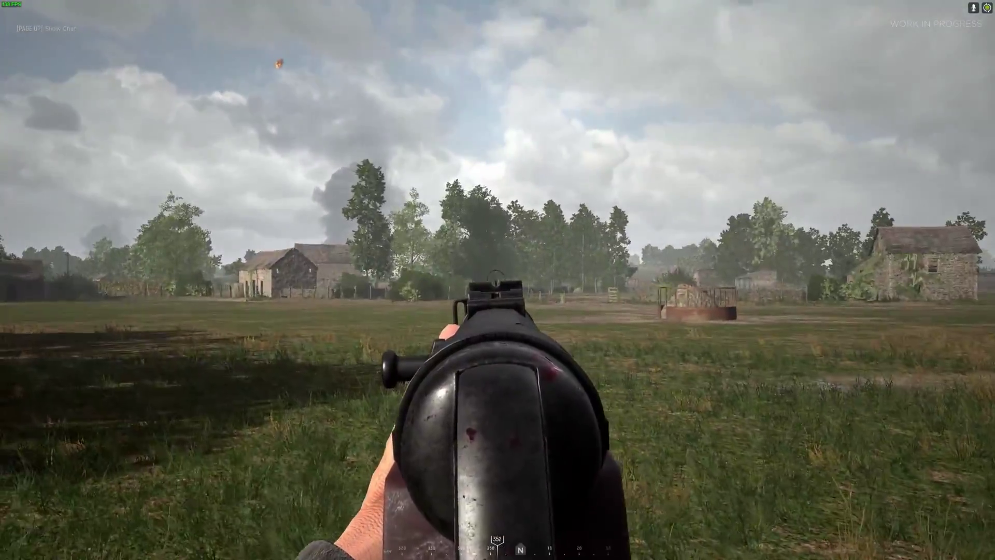
pyautogui.press('w')
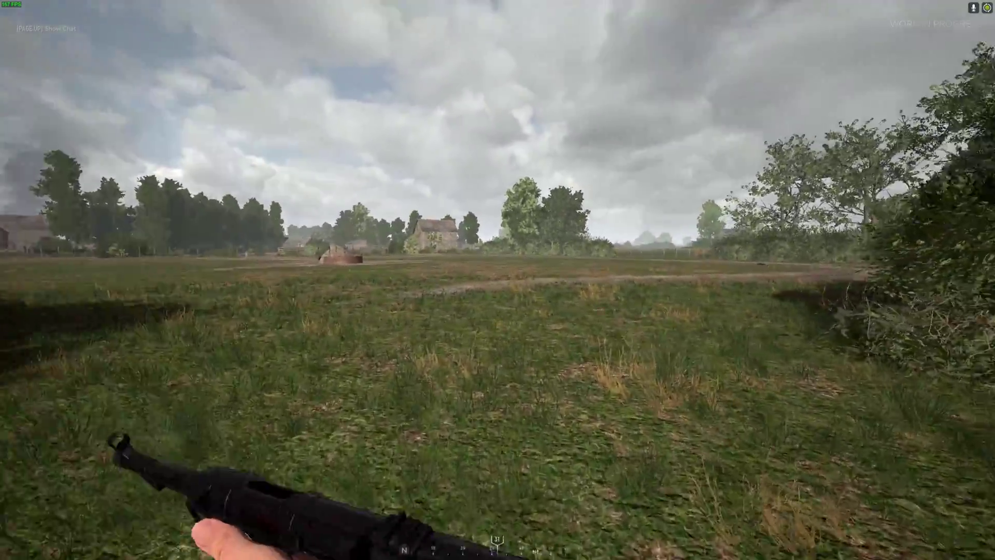
pyautogui.press('w')
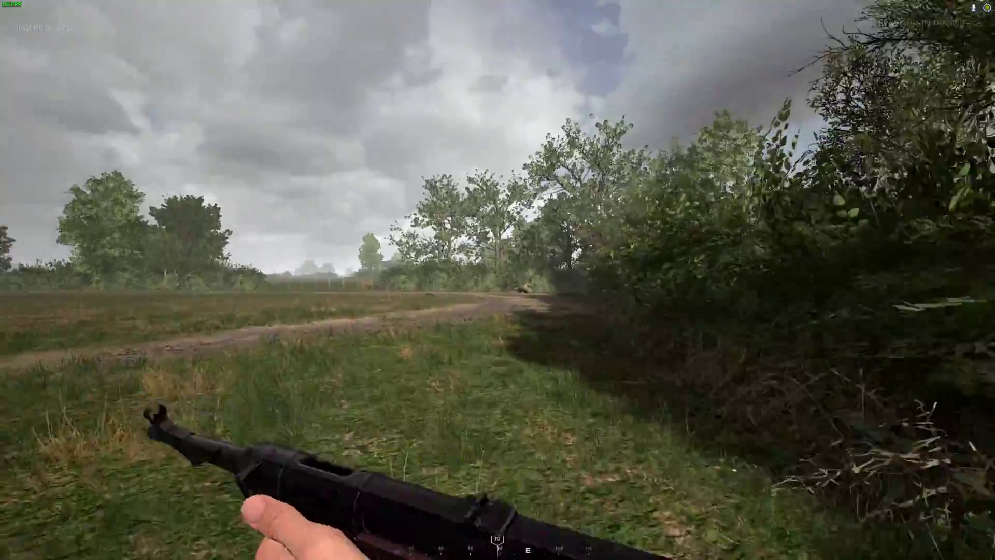
pyautogui.press('w')
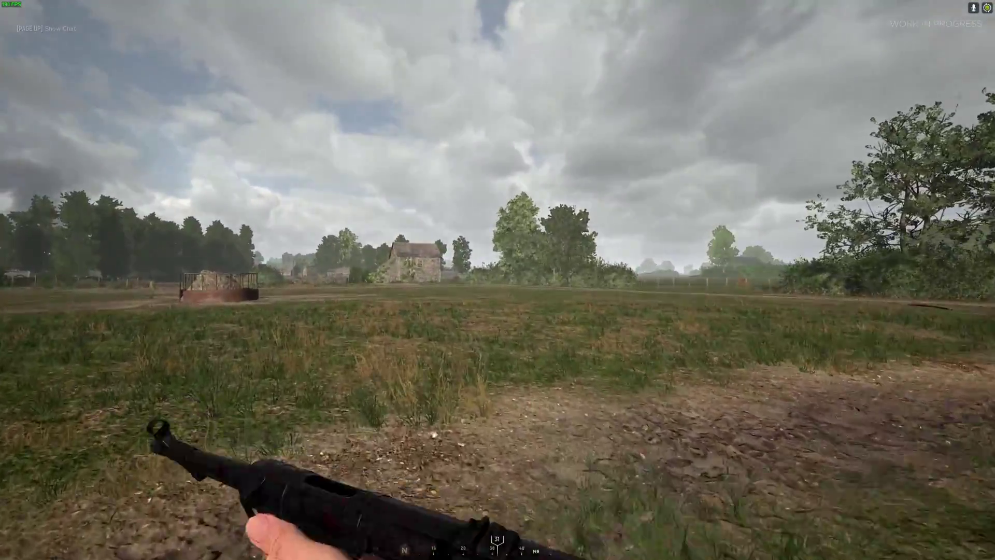
pyautogui.press('w')
pyautogui.press('w')
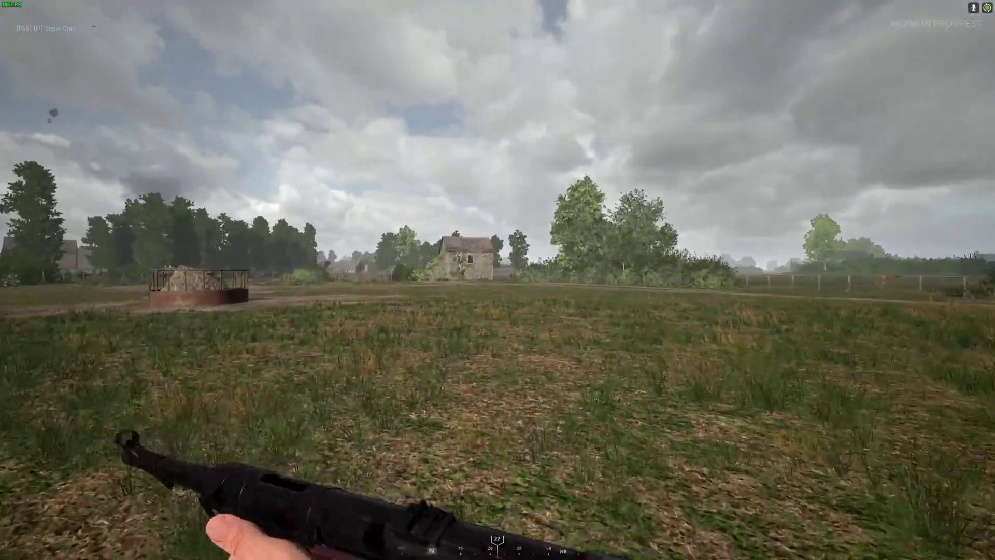
pyautogui.press('w')
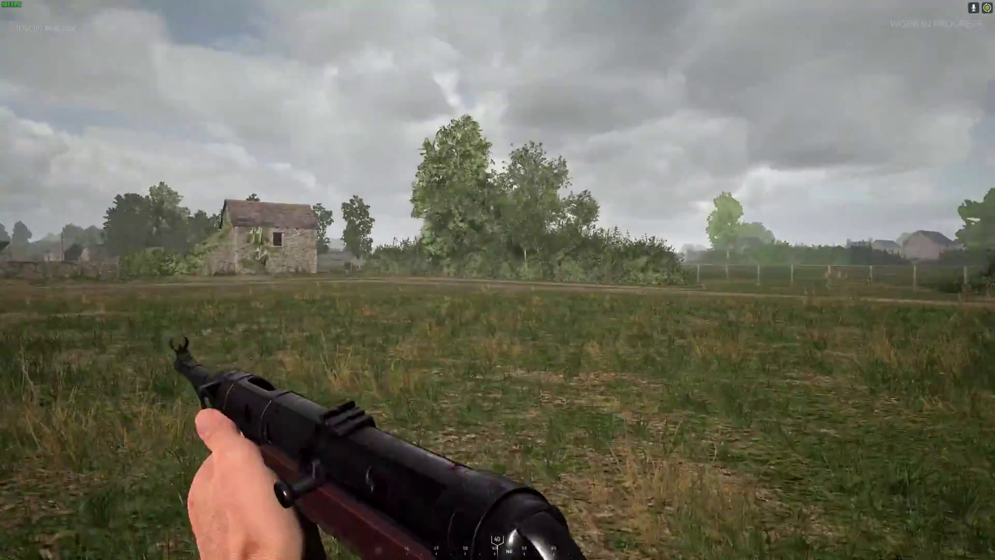
pyautogui.rightClick(498, 280)
pyautogui.click(497, 280)
pyautogui.click(498, 280)
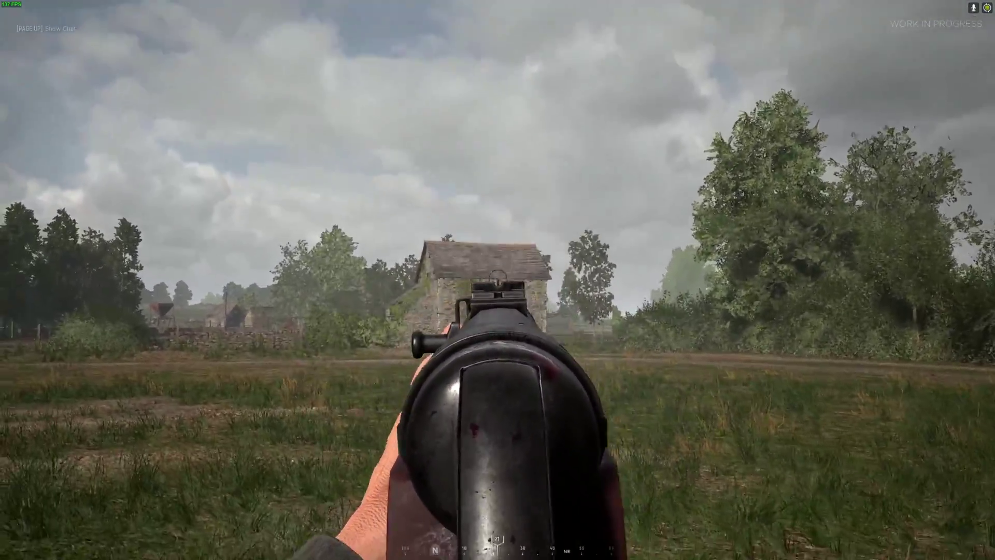
pyautogui.press('r')
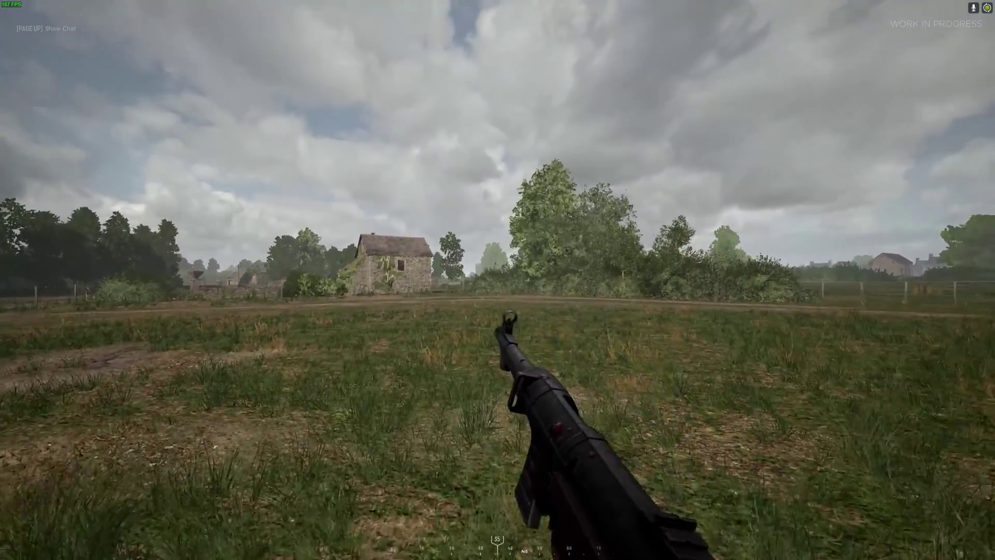
pyautogui.press('w')
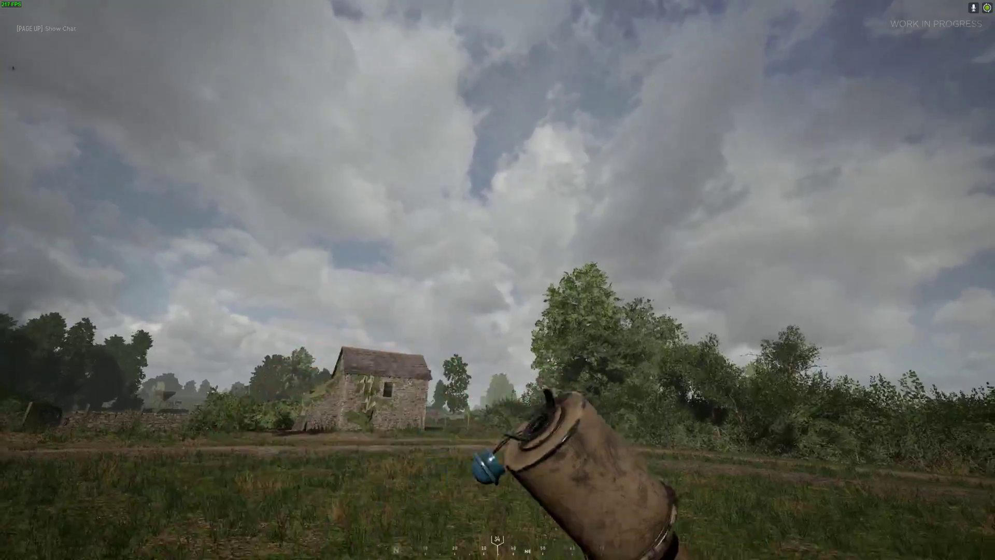
pyautogui.click(497, 280)
pyautogui.rightClick(497, 279)
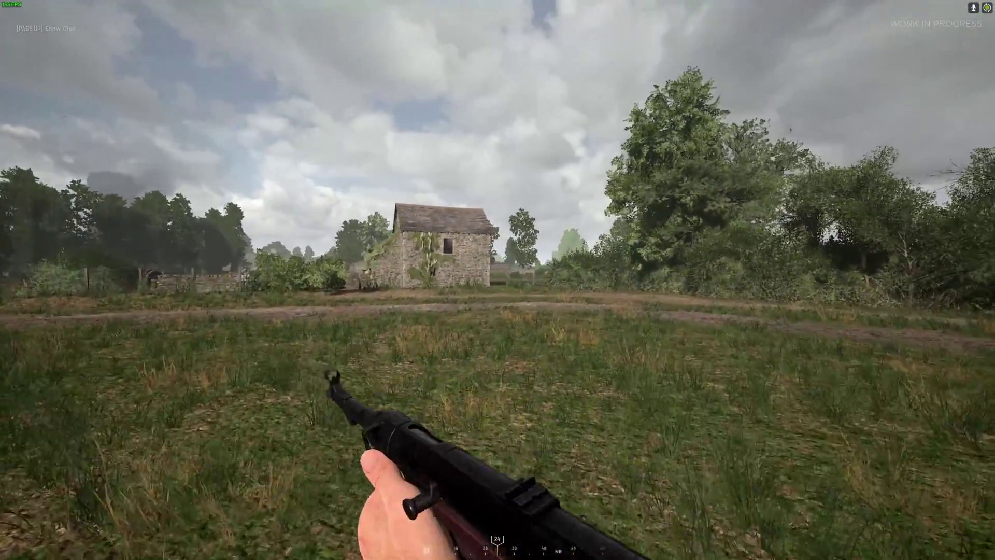
pyautogui.rightClick(498, 280)
pyautogui.rightClick(497, 280)
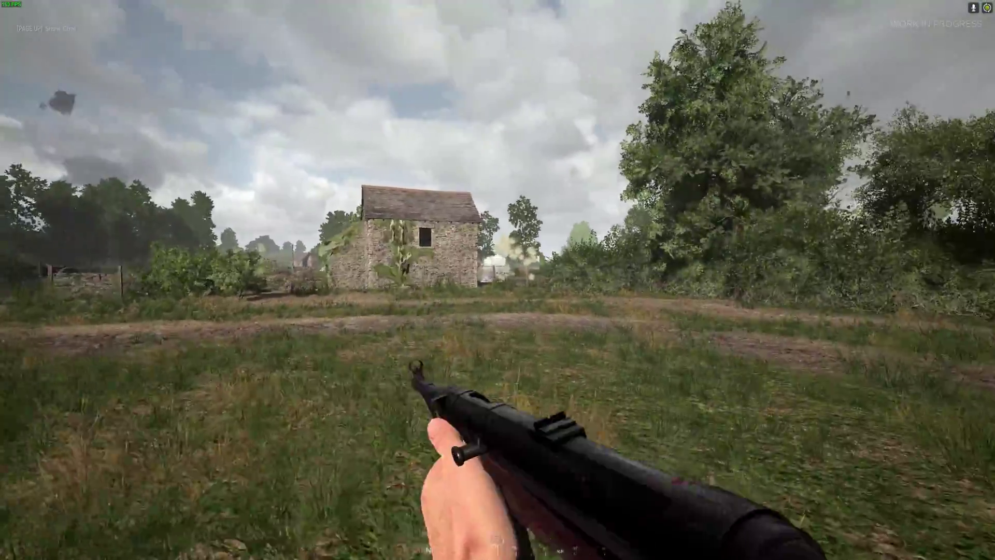
pyautogui.hotkey('shift', 'w')
pyautogui.rightClick(497, 279)
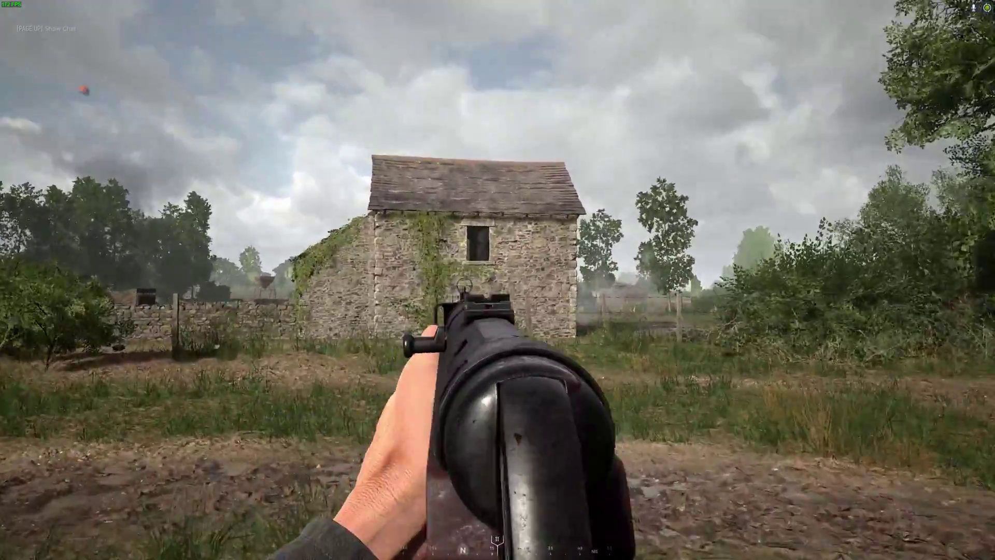
pyautogui.rightClick(497, 279)
pyautogui.rightClick(497, 280)
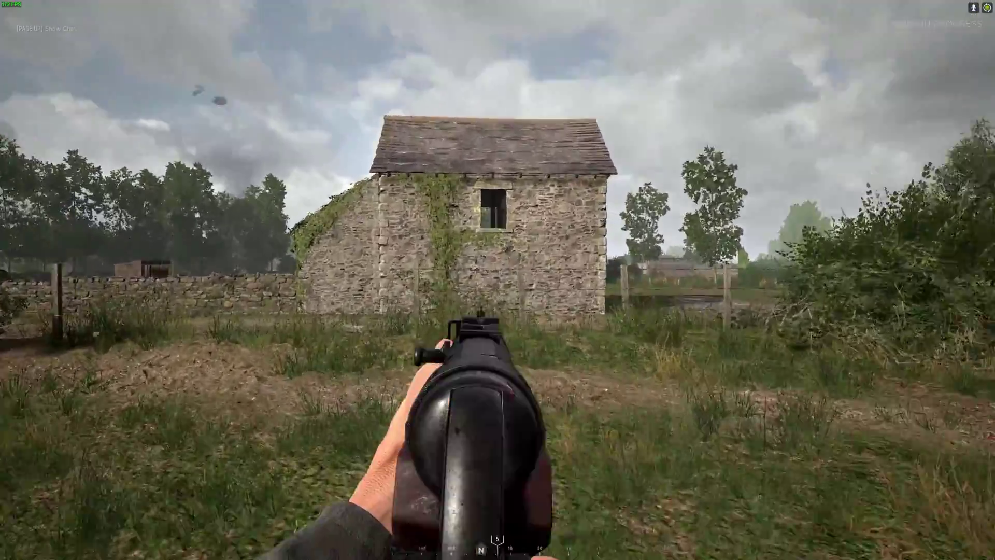
pyautogui.press('a')
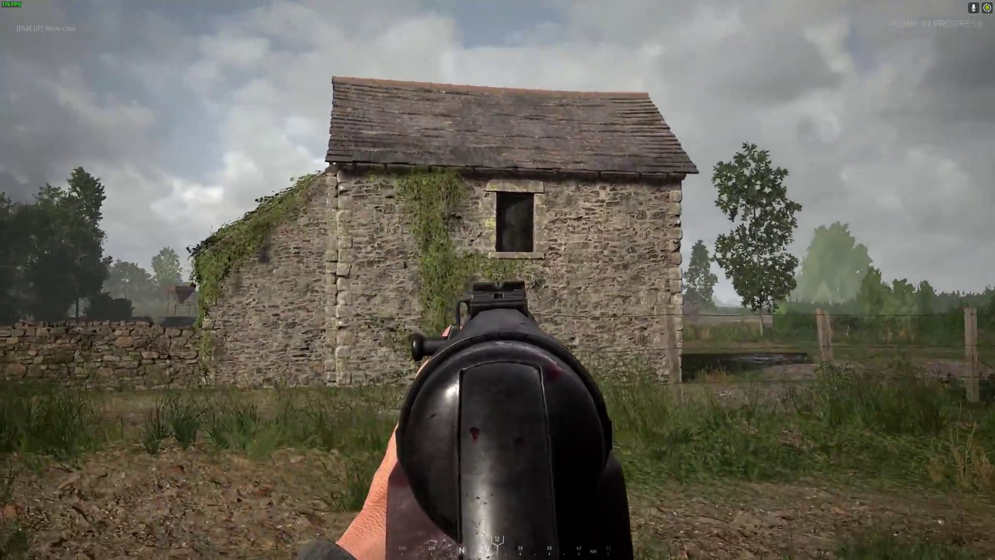
pyautogui.rightClick(497, 280)
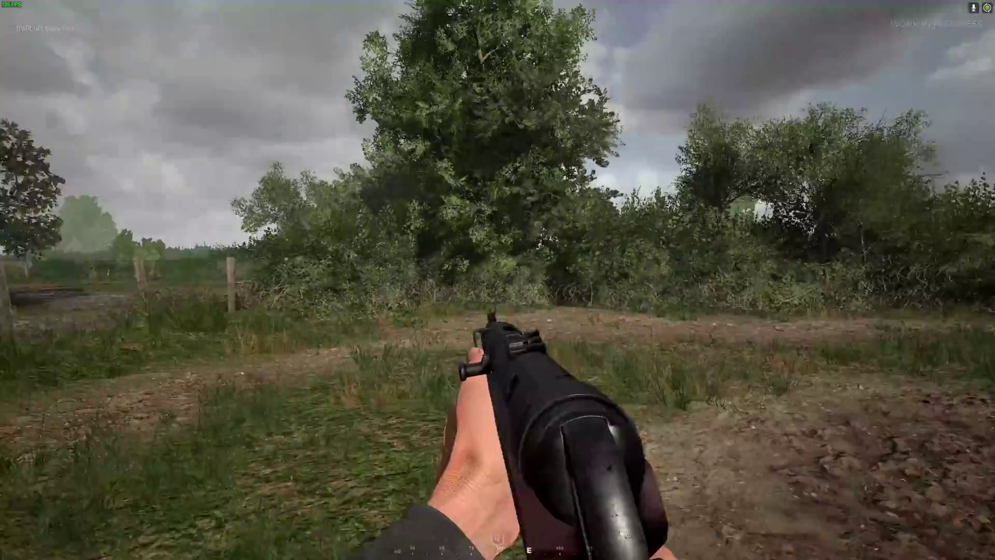
pyautogui.press('4')
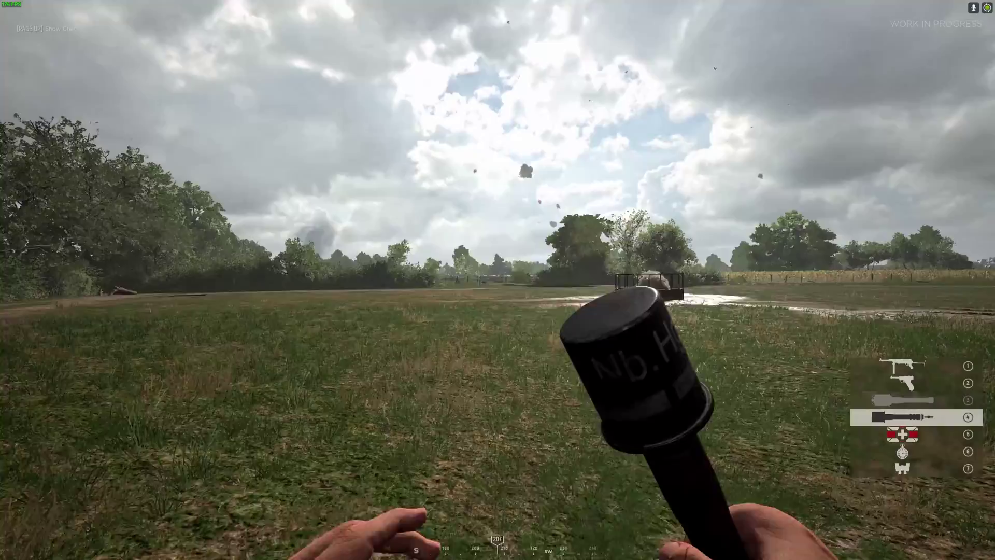